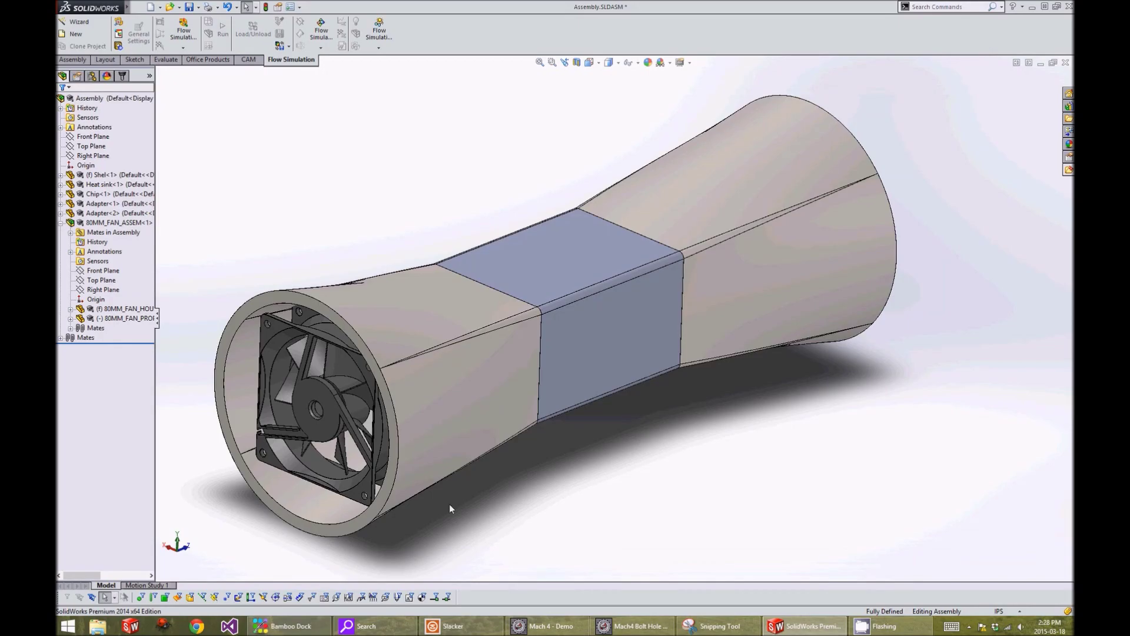
# - Make the narrow adapter, outer shell and flared adapter transparent
pyautogui.rightClick(494, 382)
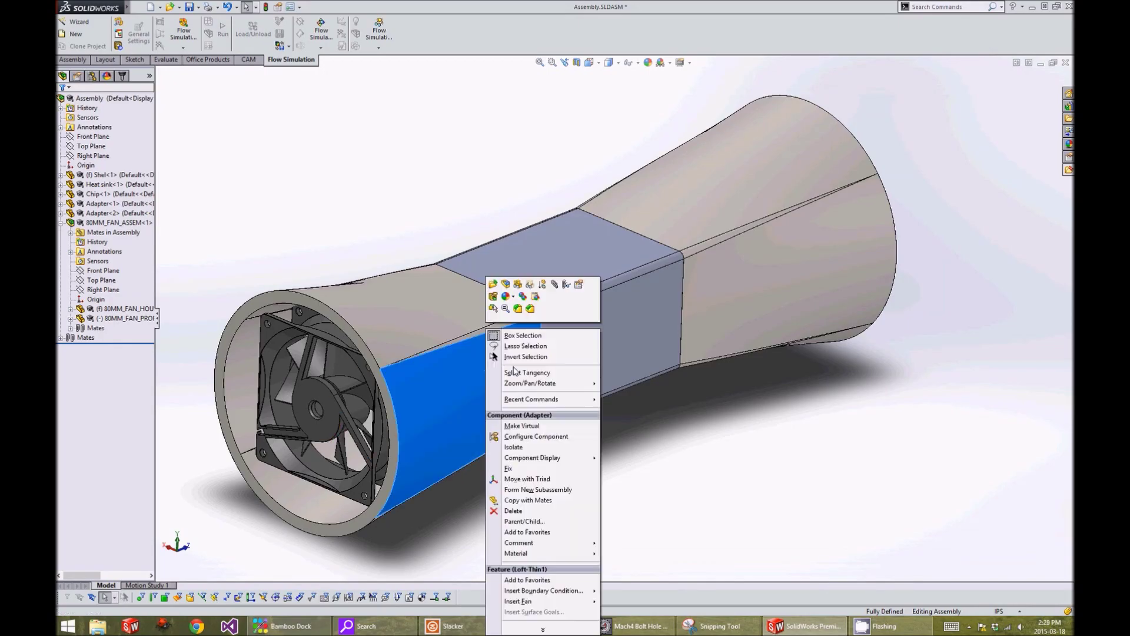
pyautogui.click(530, 286)
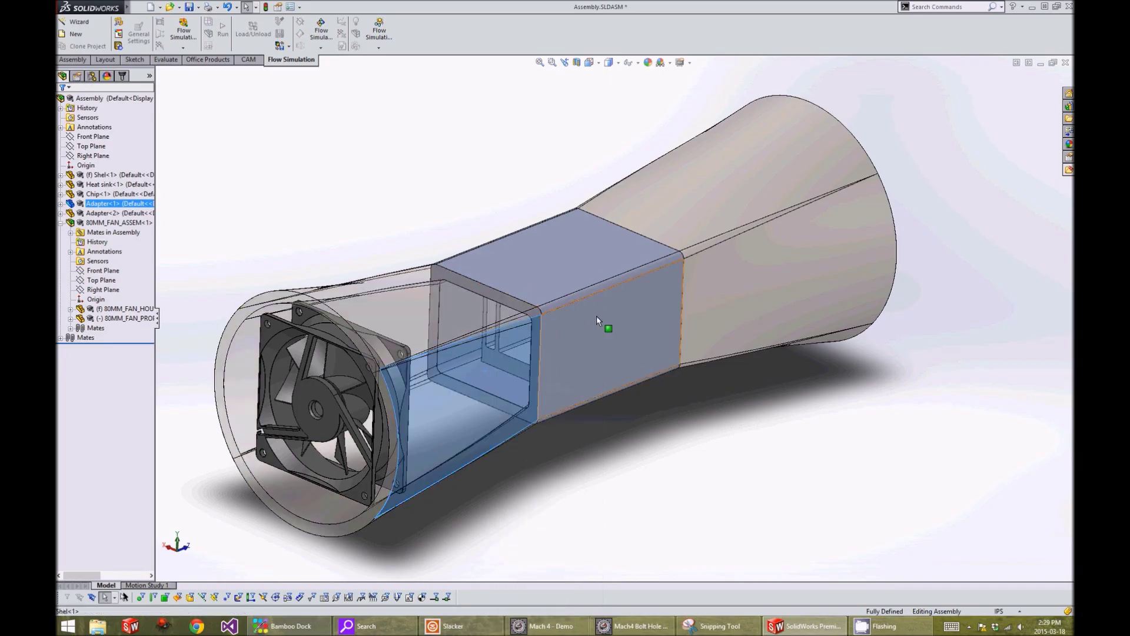
pyautogui.rightClick(650, 273)
pyautogui.click(645, 277)
pyautogui.rightClick(771, 238)
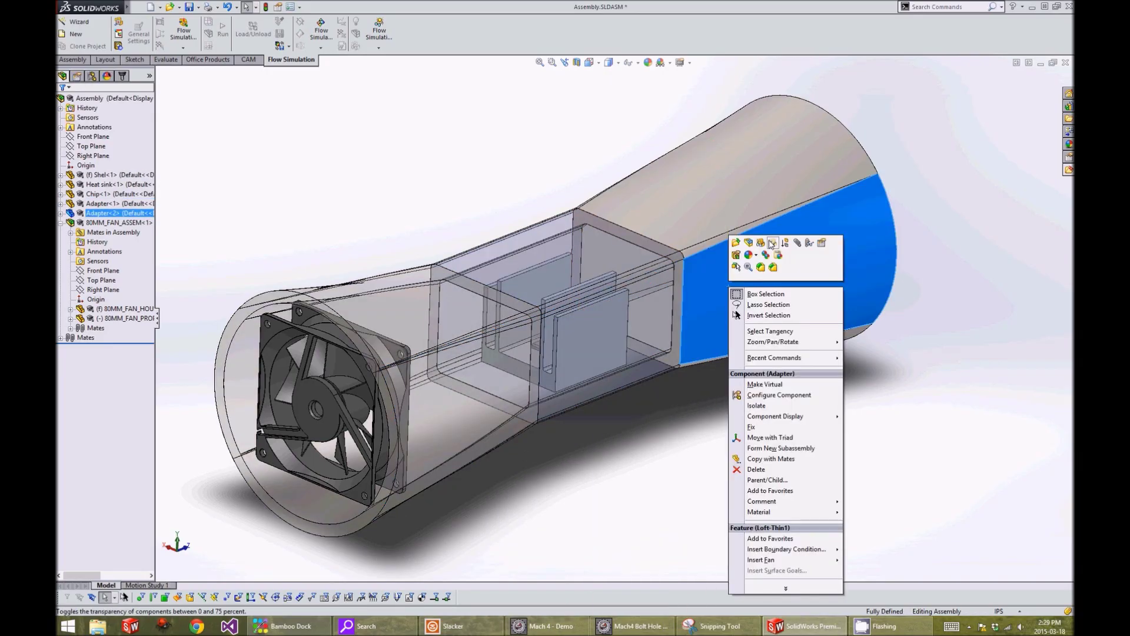
pyautogui.click(770, 241)
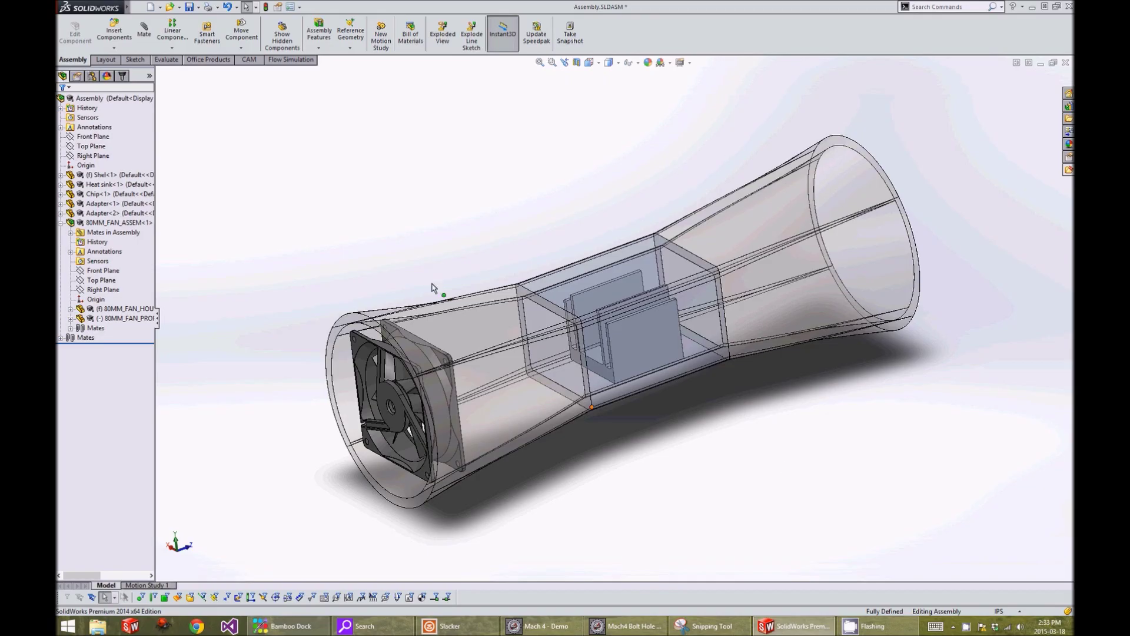
# - Create 0.1 in thick lids on the inlet and outlet faces of both adapters
pyautogui.click(302, 62)
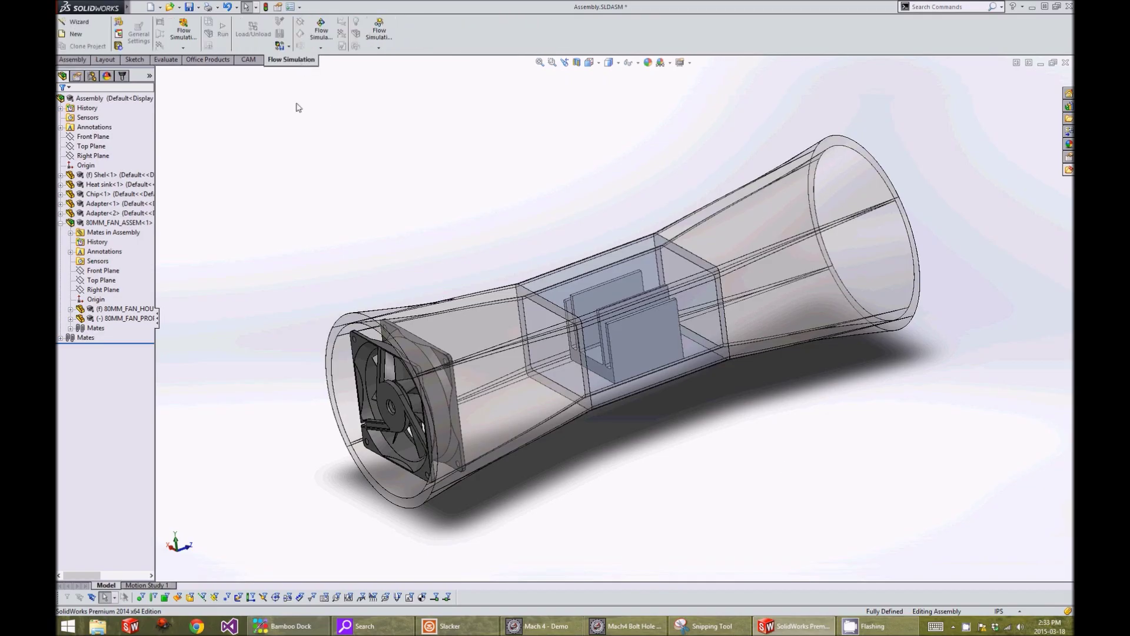
pyautogui.click(118, 46)
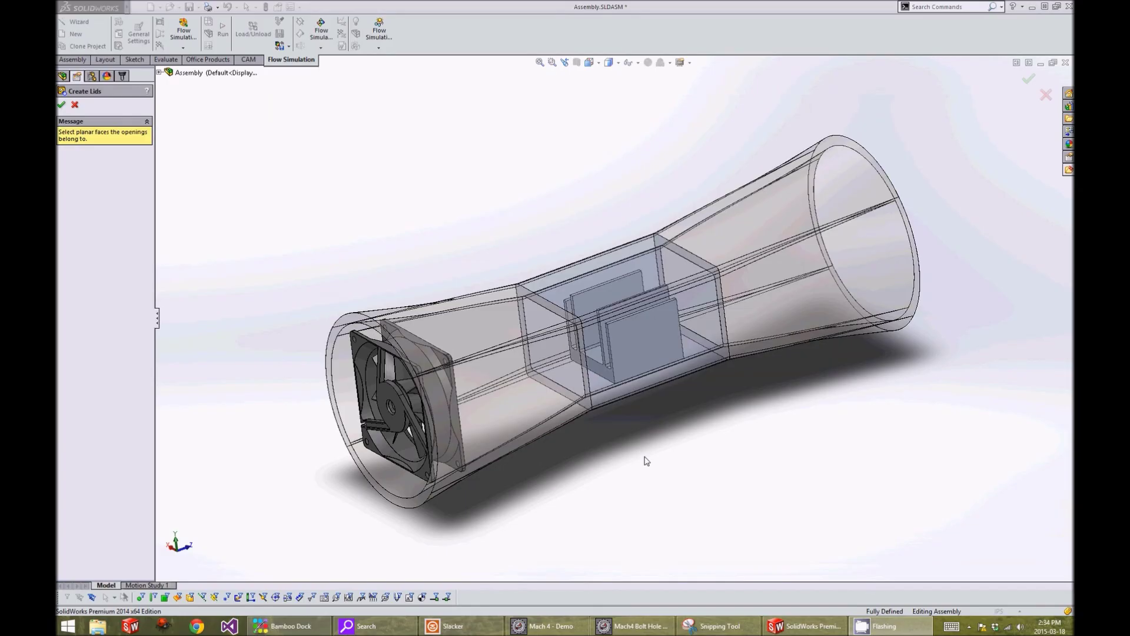
pyautogui.click(332, 350)
pyautogui.moveTo(647, 395); pyautogui.dragTo(870, 488, button='middle')
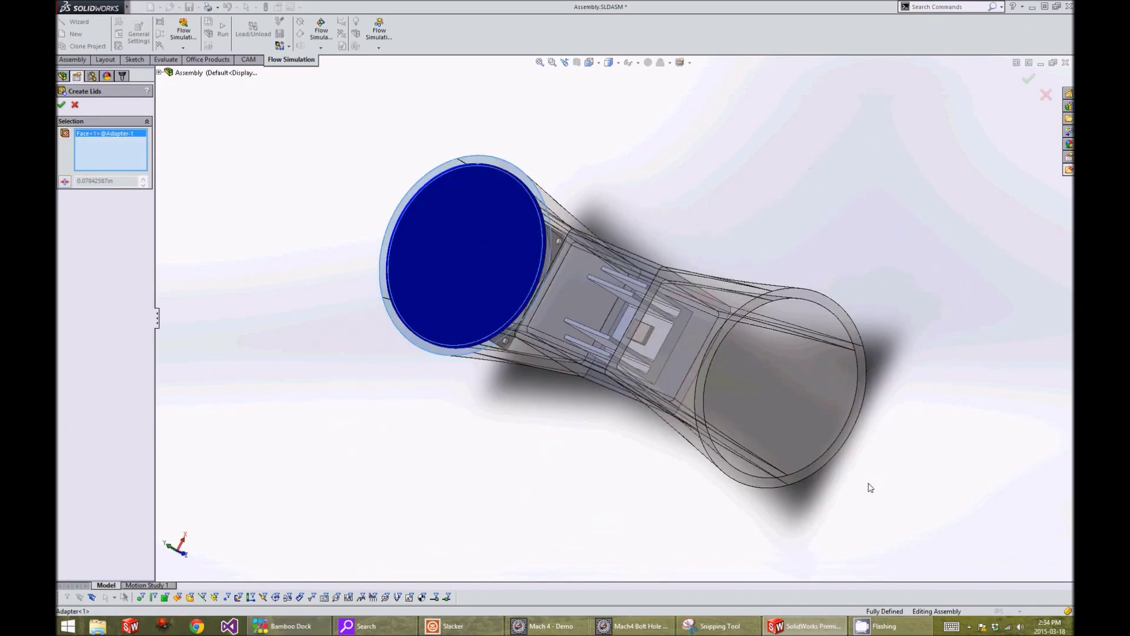
pyautogui.click(836, 460)
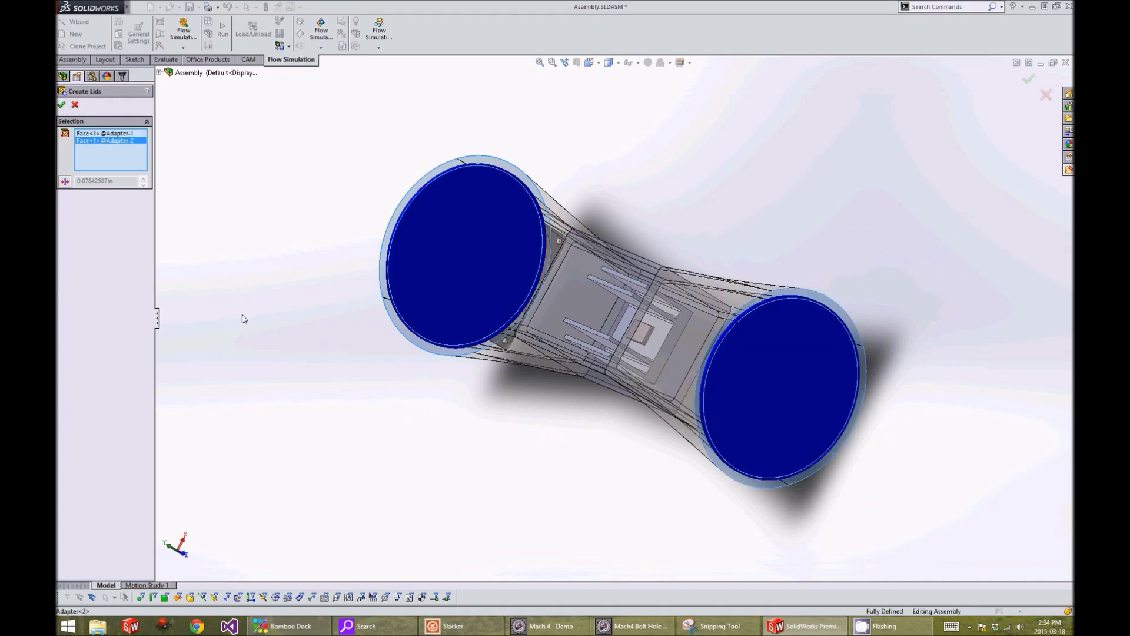
pyautogui.click(65, 181)
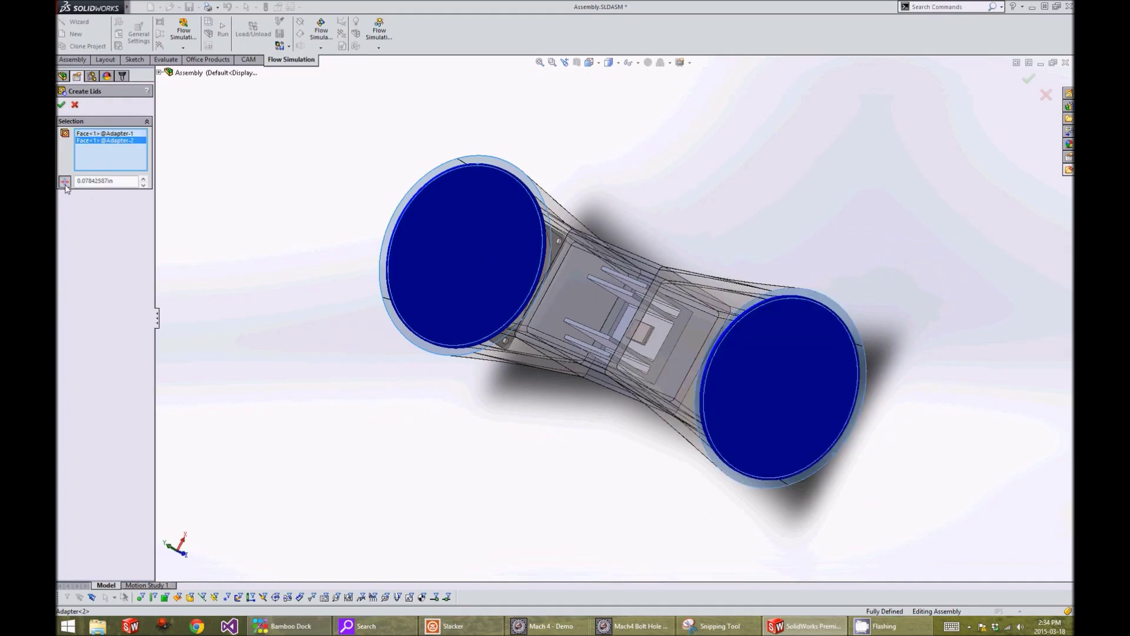
pyautogui.doubleClick(111, 180)
pyautogui.write('0.1')
pyautogui.press('Return')
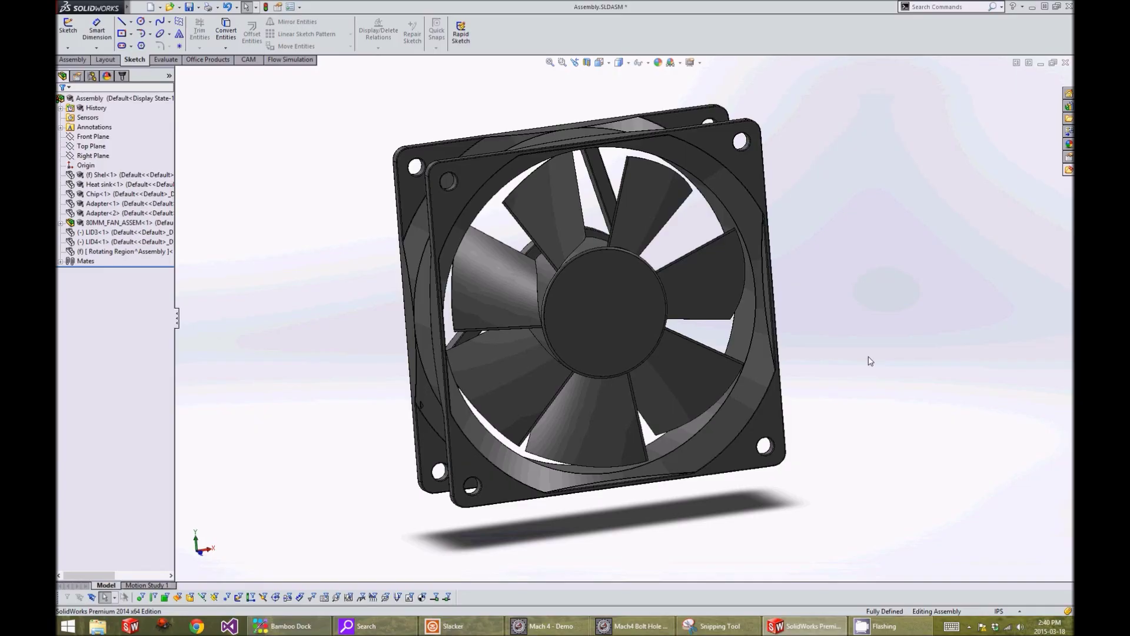
# - Show the hidden Rotating Region component from the FeatureManager tree
pyautogui.rightClick(124, 252)
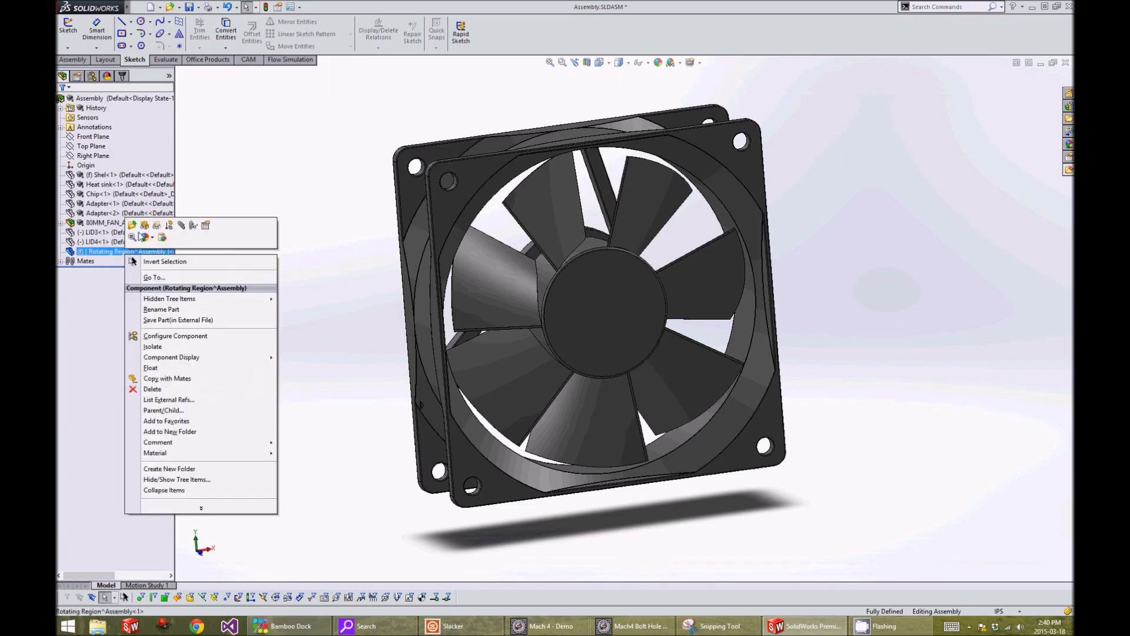
pyautogui.click(144, 225)
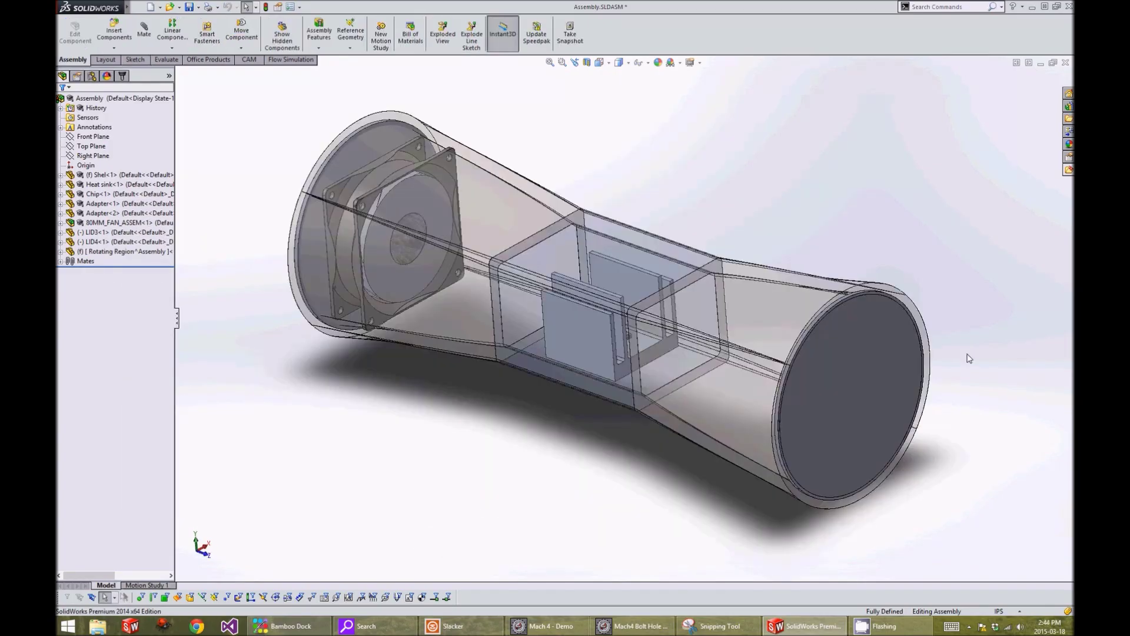
# - Start the Wizard project 'MECH 410 - Flow Analysis' using the SI unit system
pyautogui.click(289, 61)
pyautogui.click(83, 23)
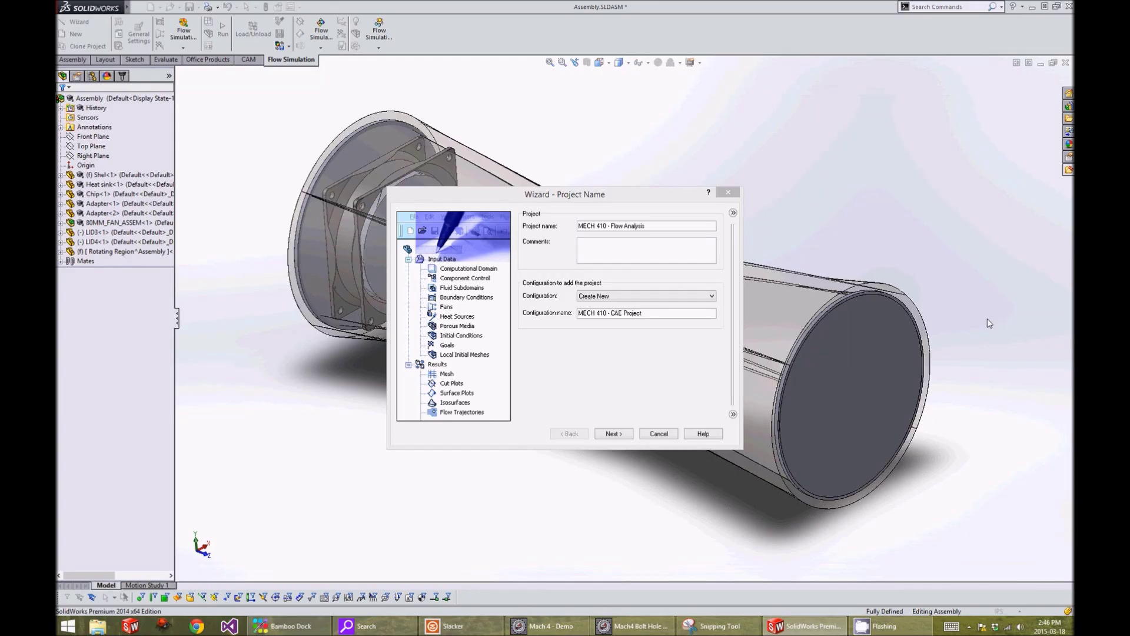
pyautogui.click(613, 434)
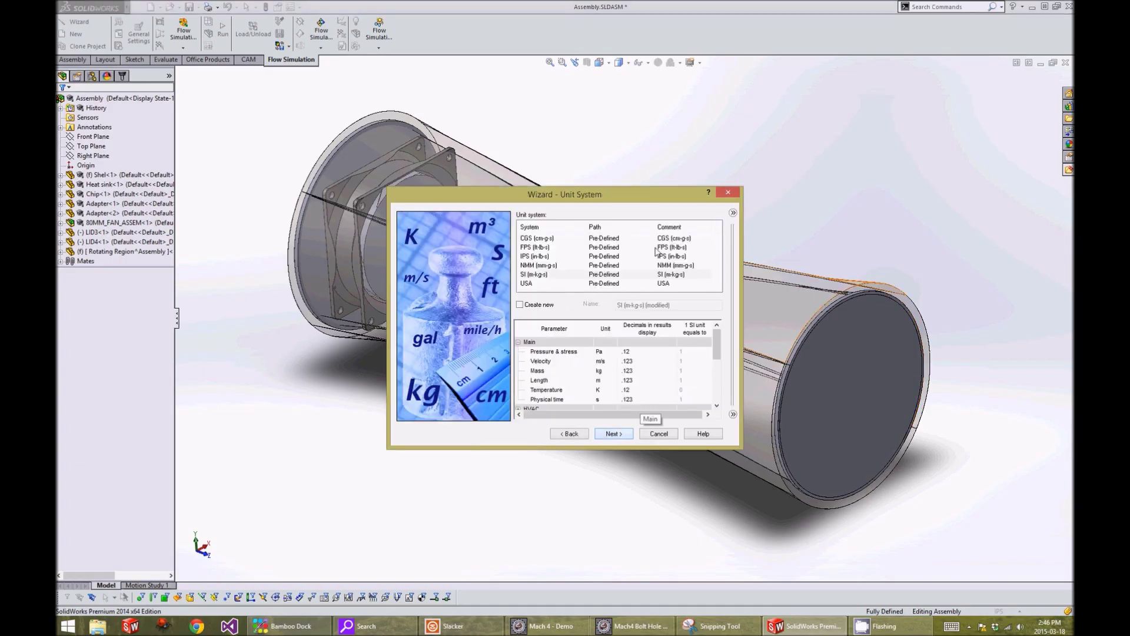
pyautogui.click(567, 276)
pyautogui.click(623, 433)
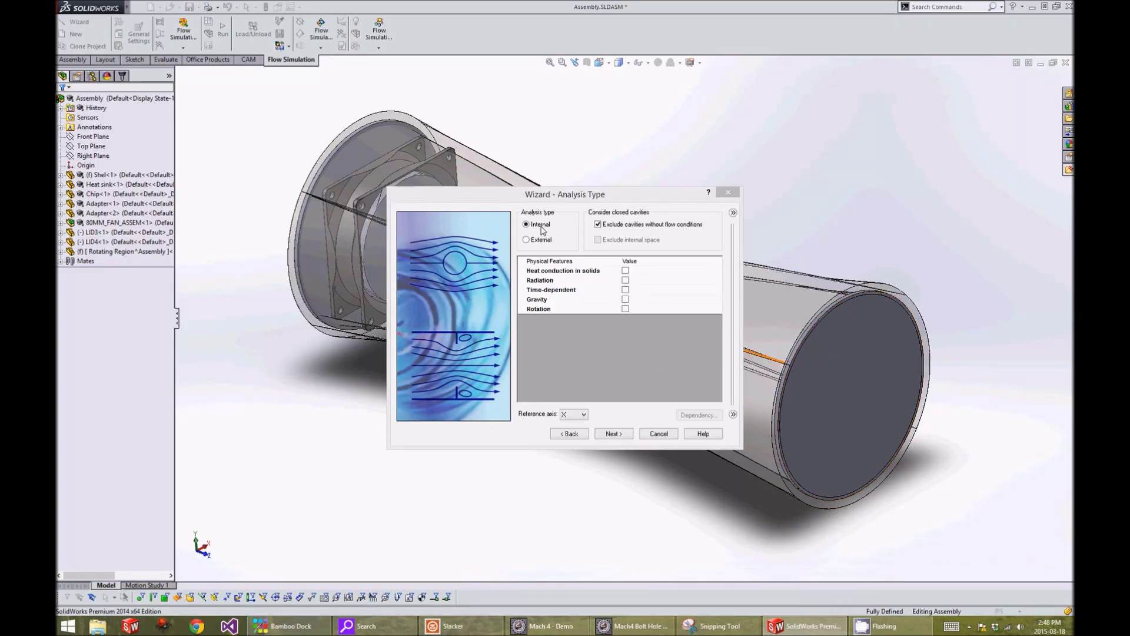
# - Set internal analysis with cavities included and rotation about reference axis Z
pyautogui.click(597, 224)
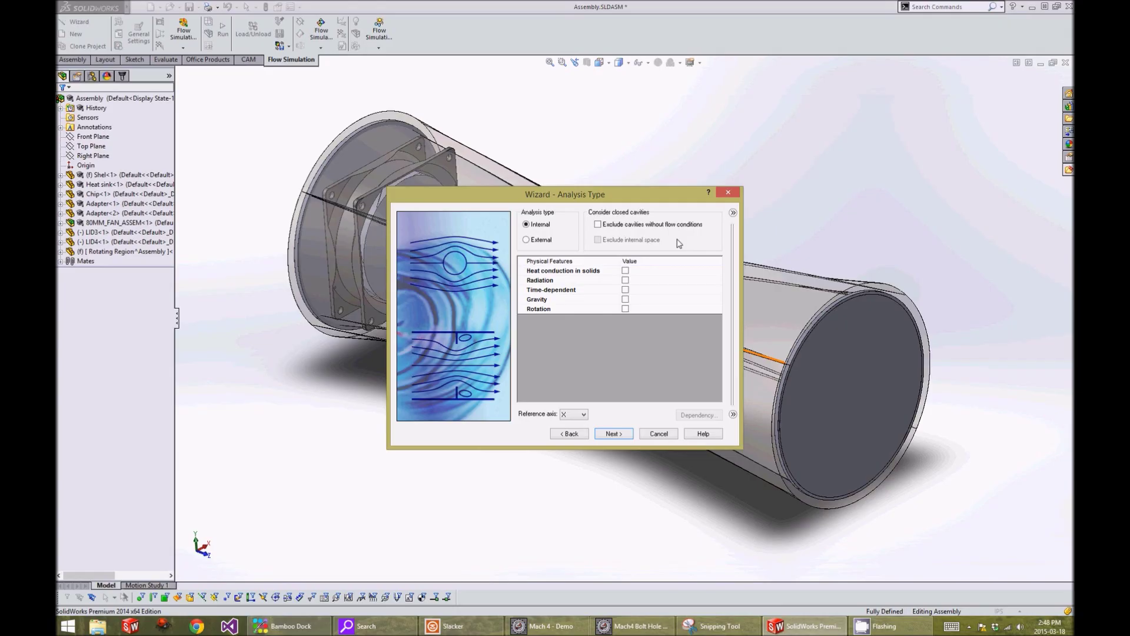
pyautogui.click(626, 310)
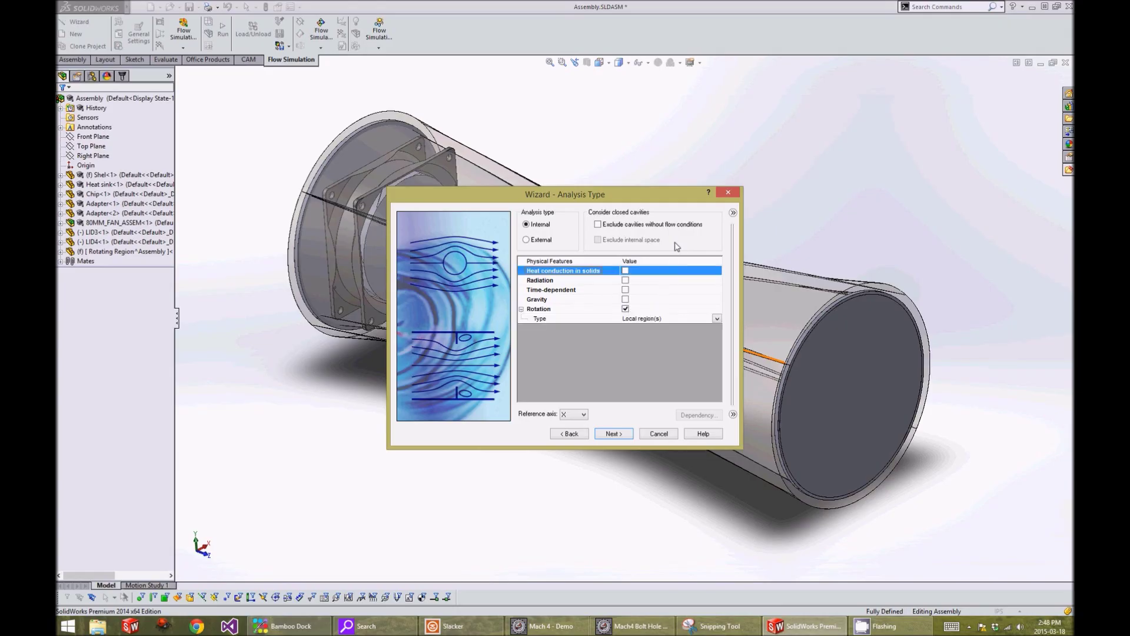
pyautogui.click(583, 415)
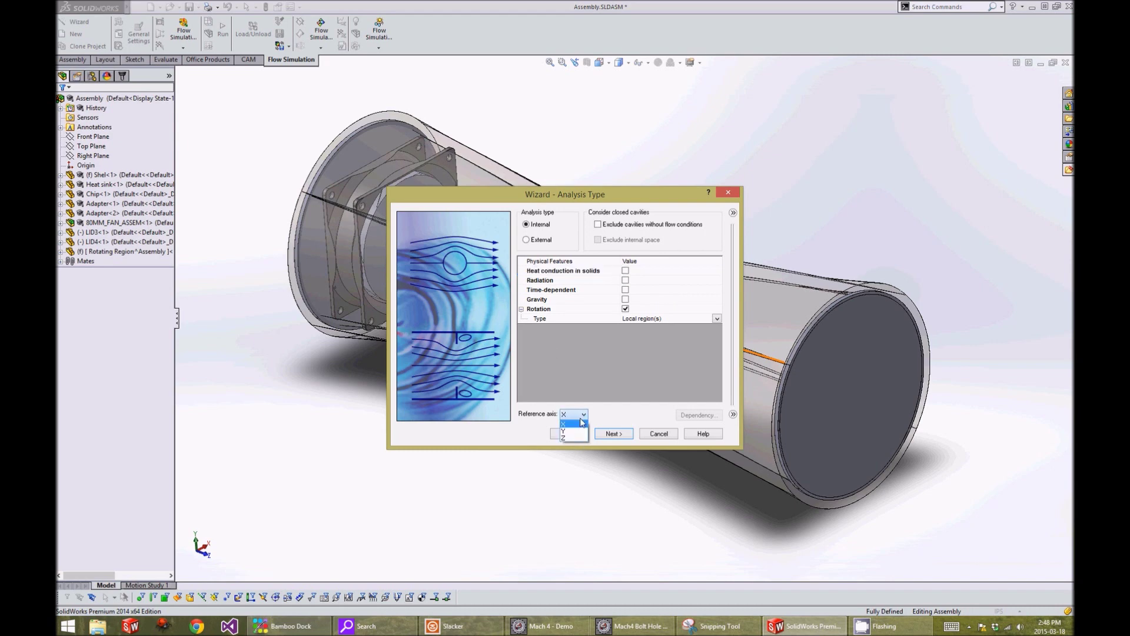
pyautogui.click(564, 435)
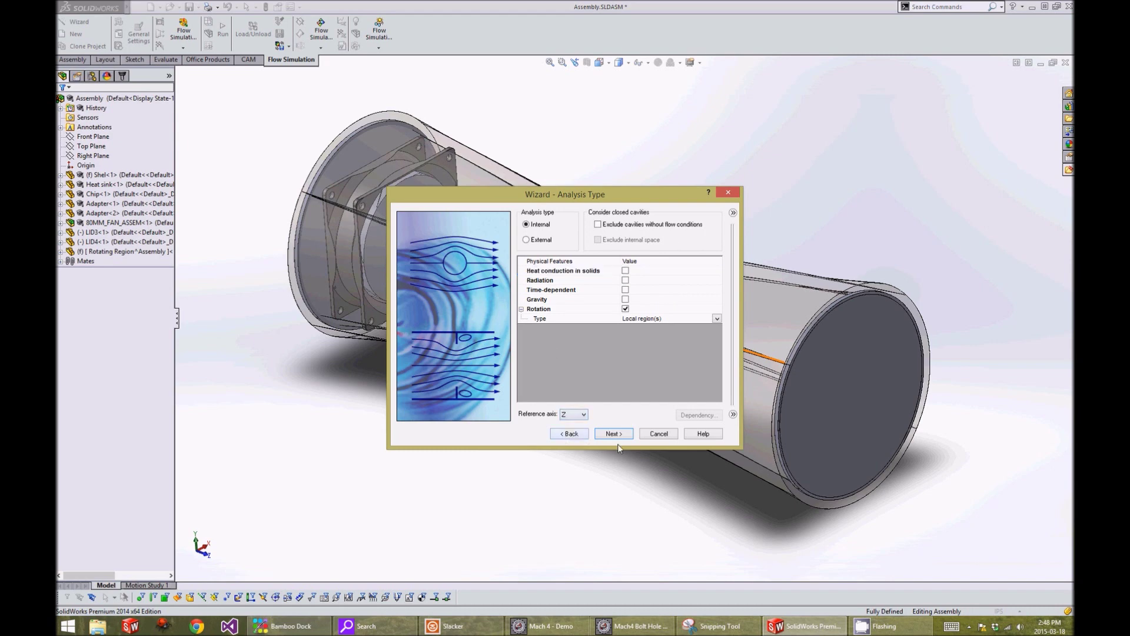
pyautogui.click(621, 435)
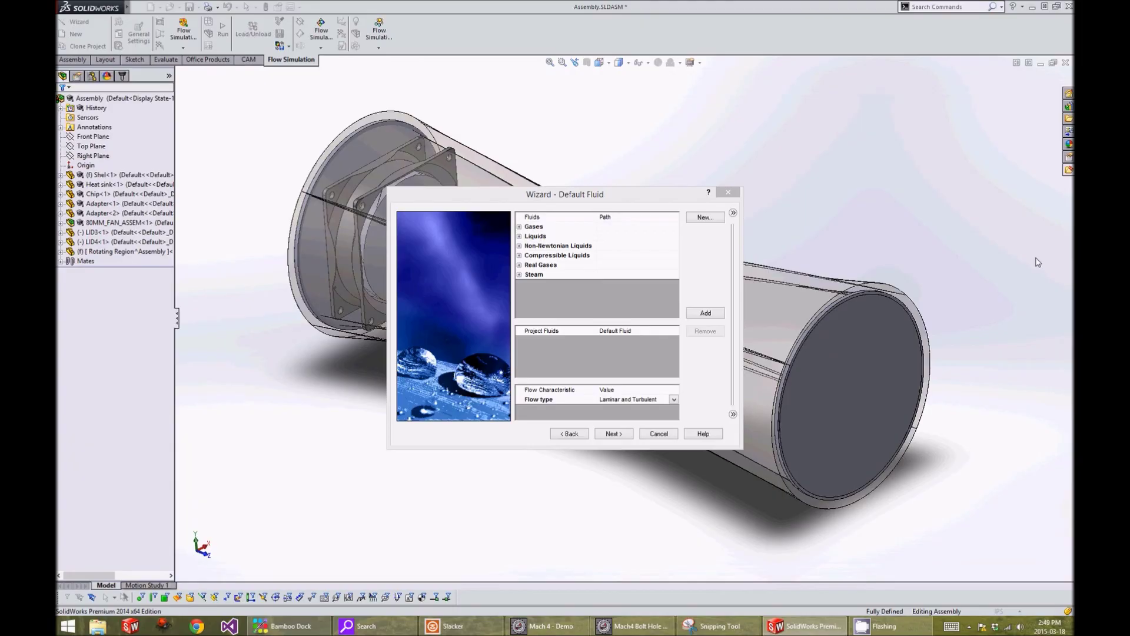
# - Add pre-defined Air as the fluid, keeping default wall and initial conditions
pyautogui.click(519, 227)
pyautogui.click(527, 236)
pyautogui.doubleClick(556, 255)
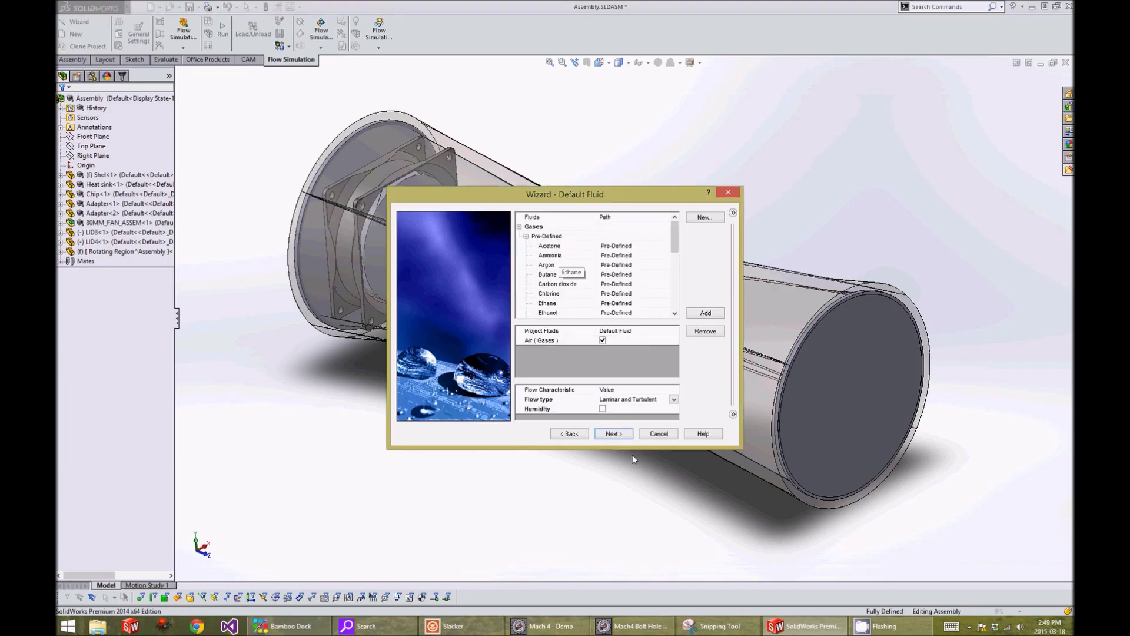
pyautogui.click(627, 438)
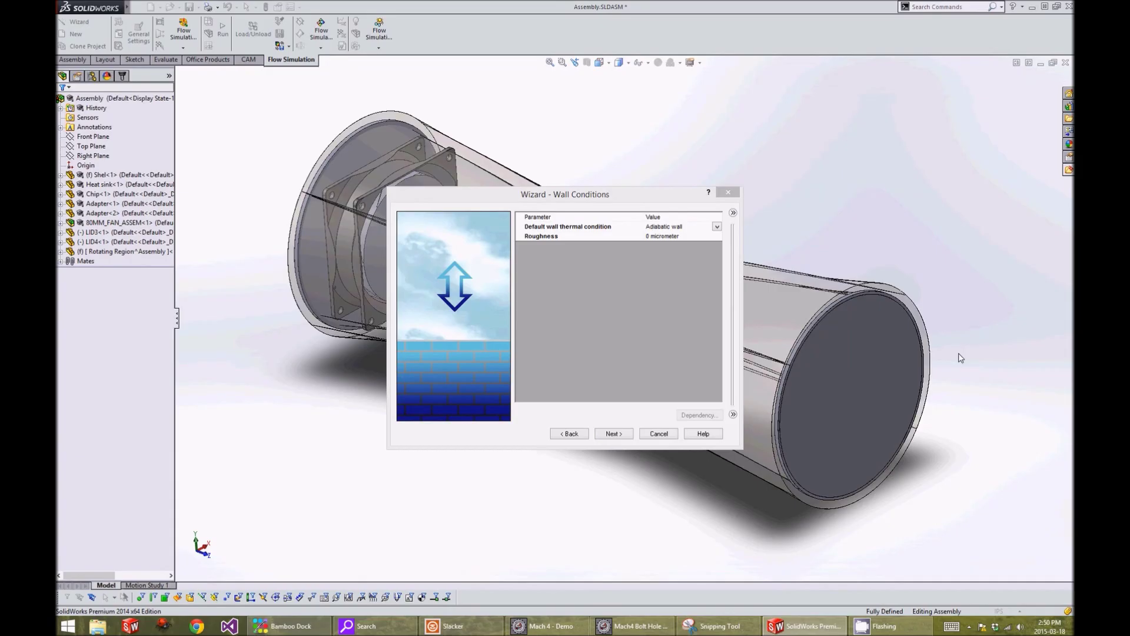
pyautogui.click(613, 434)
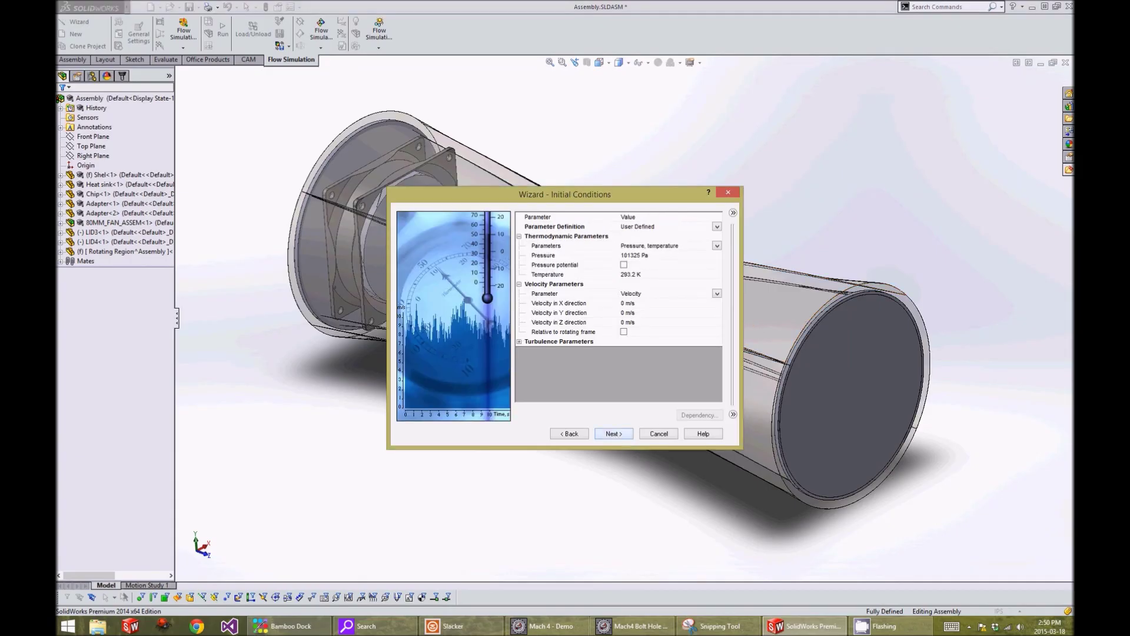
pyautogui.click(970, 346)
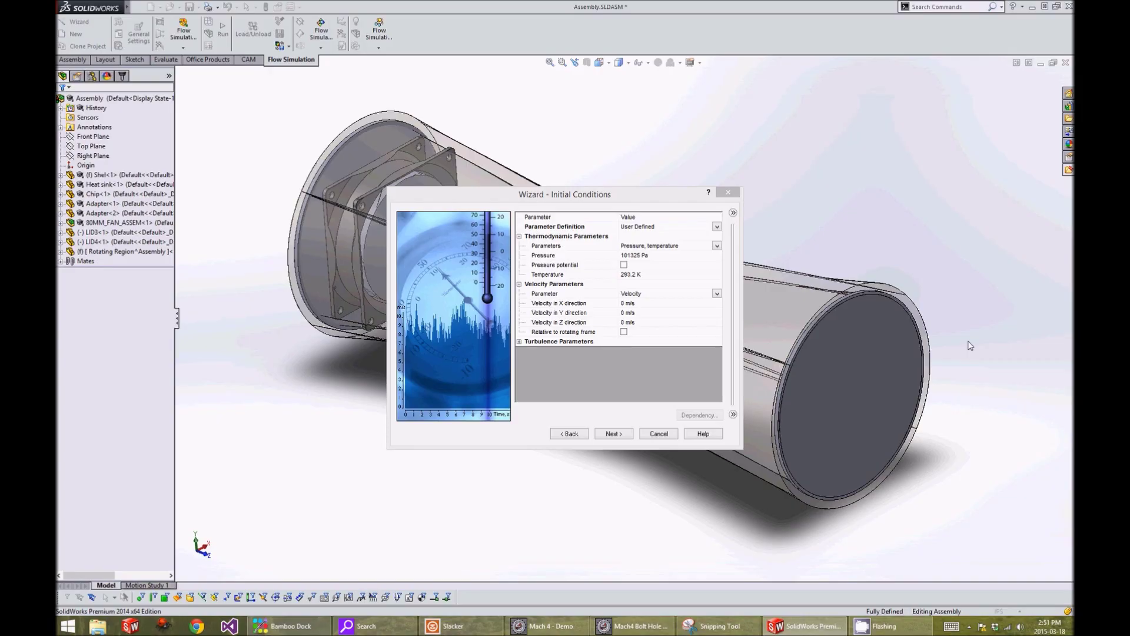
pyautogui.click(613, 434)
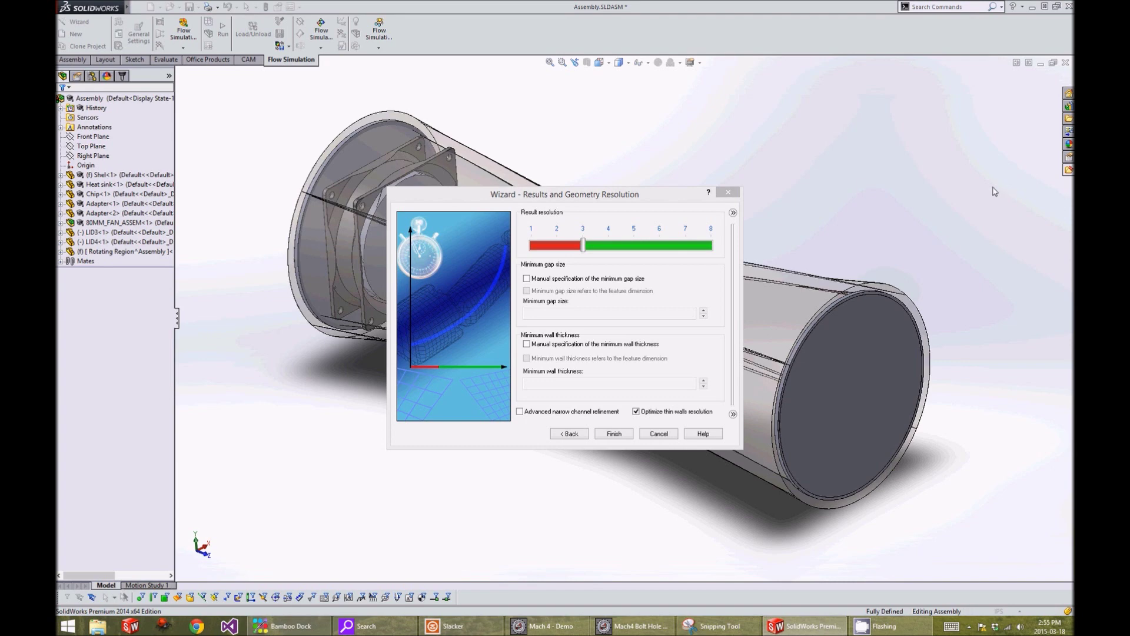
# - Raise the result resolution to 5 and finish the wizard
pyautogui.click(637, 251)
pyautogui.click(637, 251)
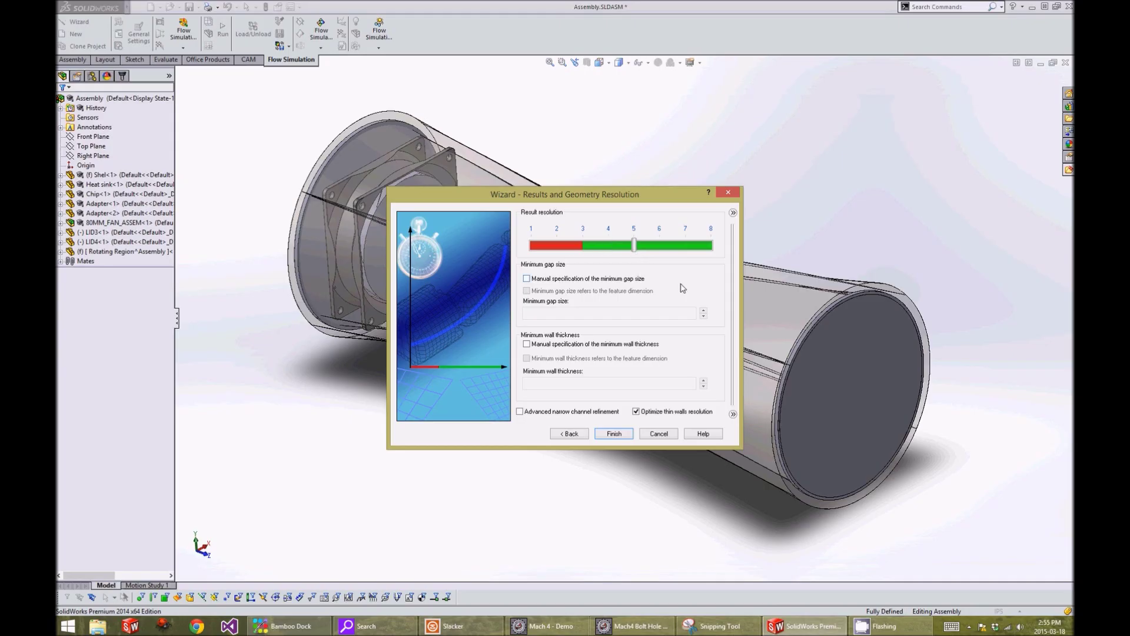
pyautogui.click(610, 433)
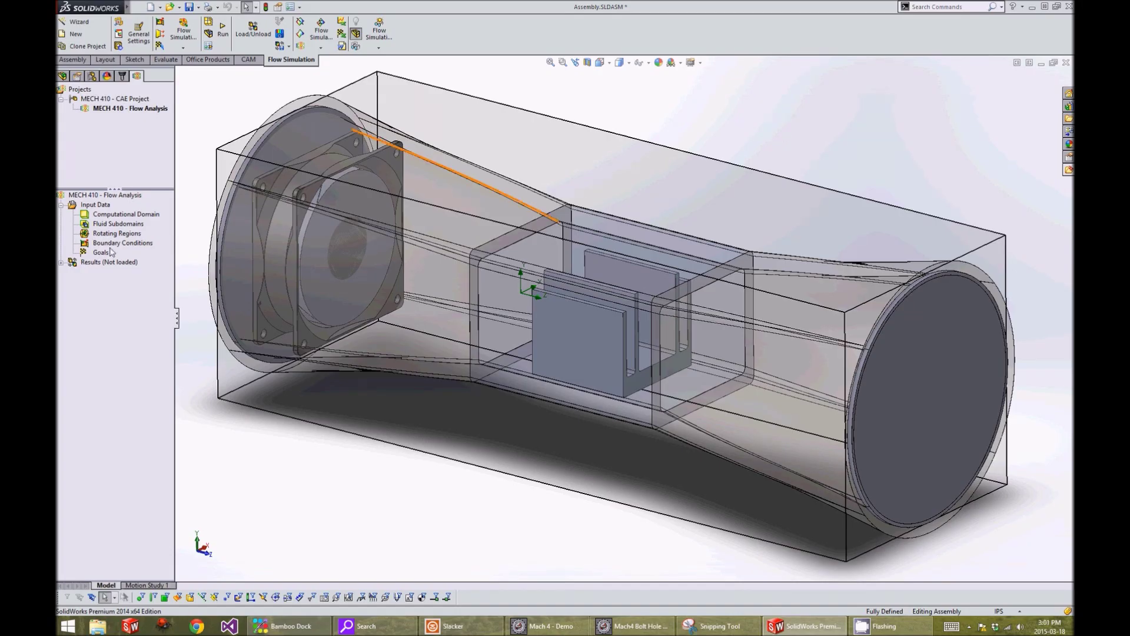
# - Define a rotating region on the Rotating Region component at 270 rad/s
pyautogui.rightClick(121, 233)
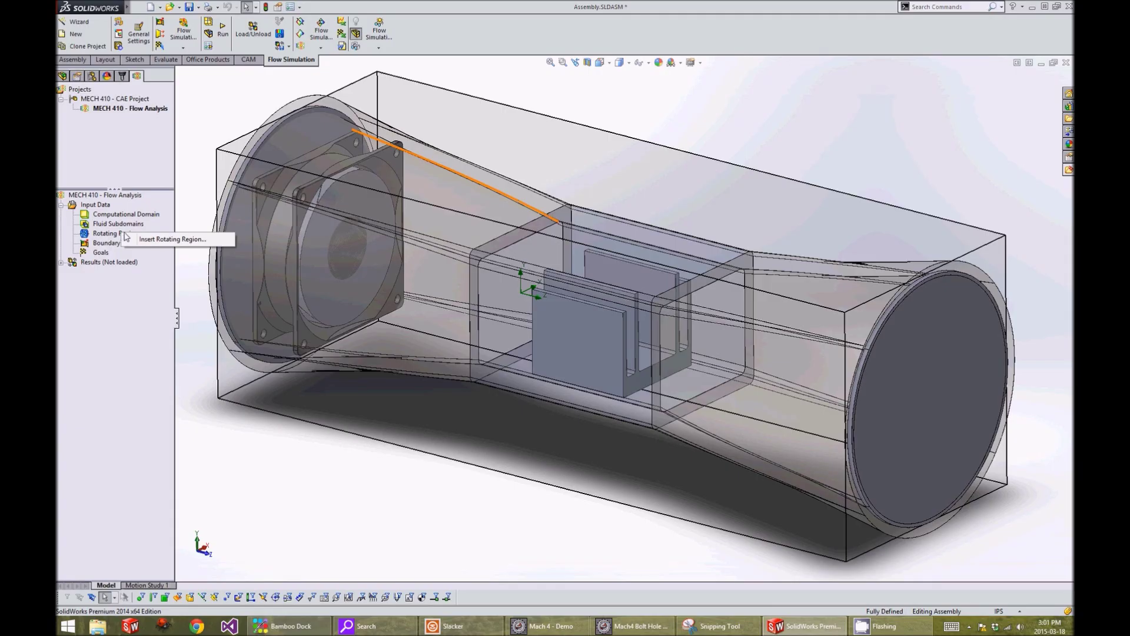
pyautogui.click(152, 239)
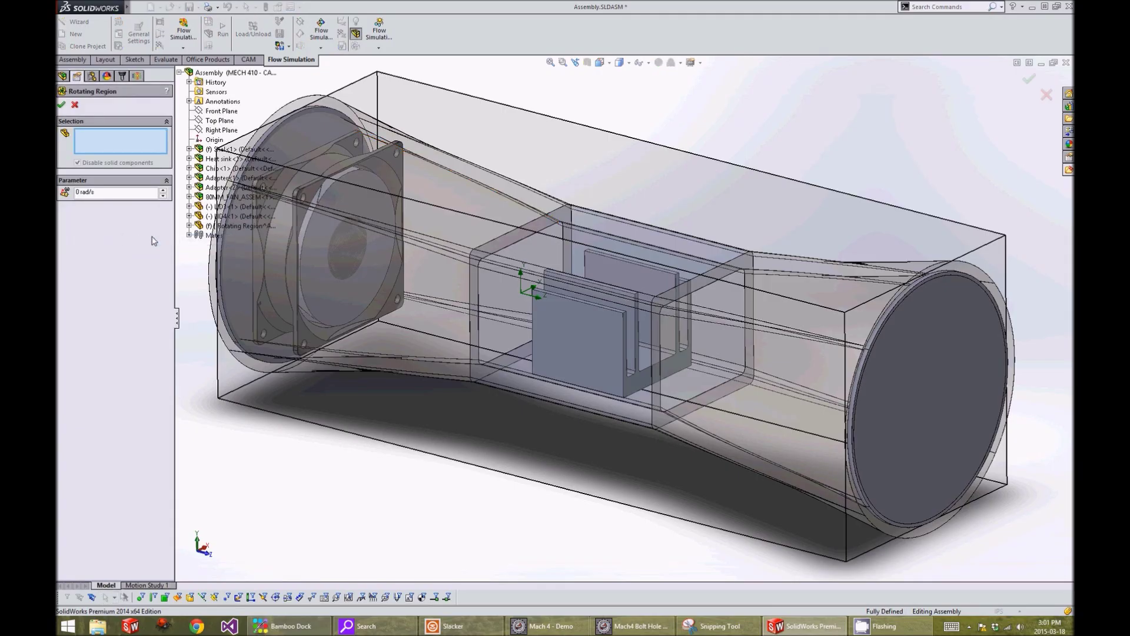
pyautogui.click(230, 226)
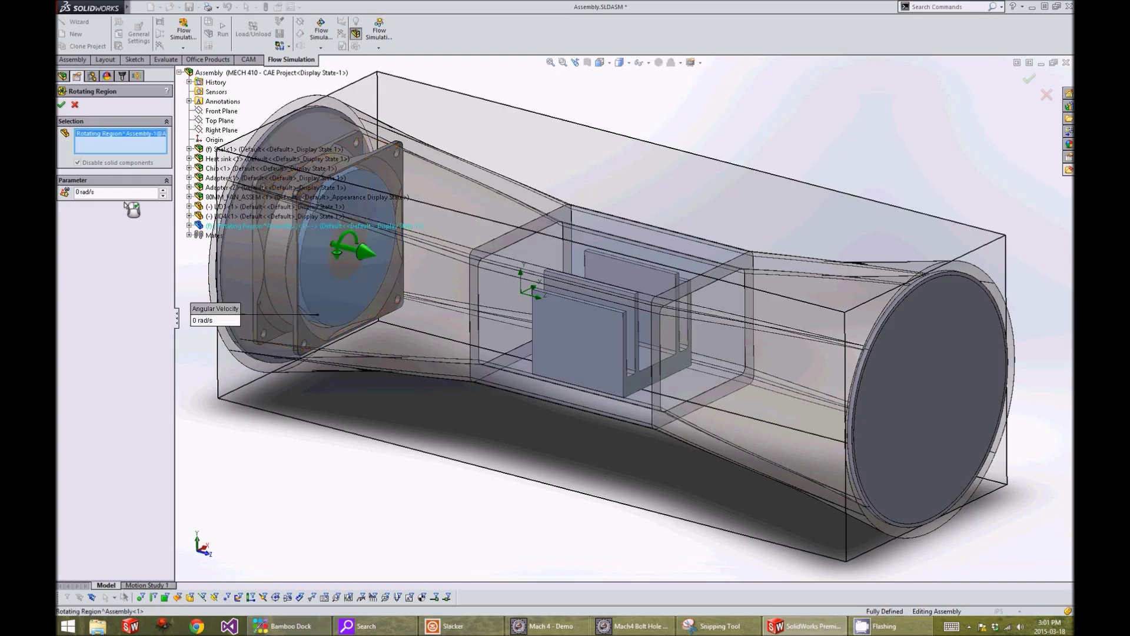
pyautogui.tripleClick(78, 192)
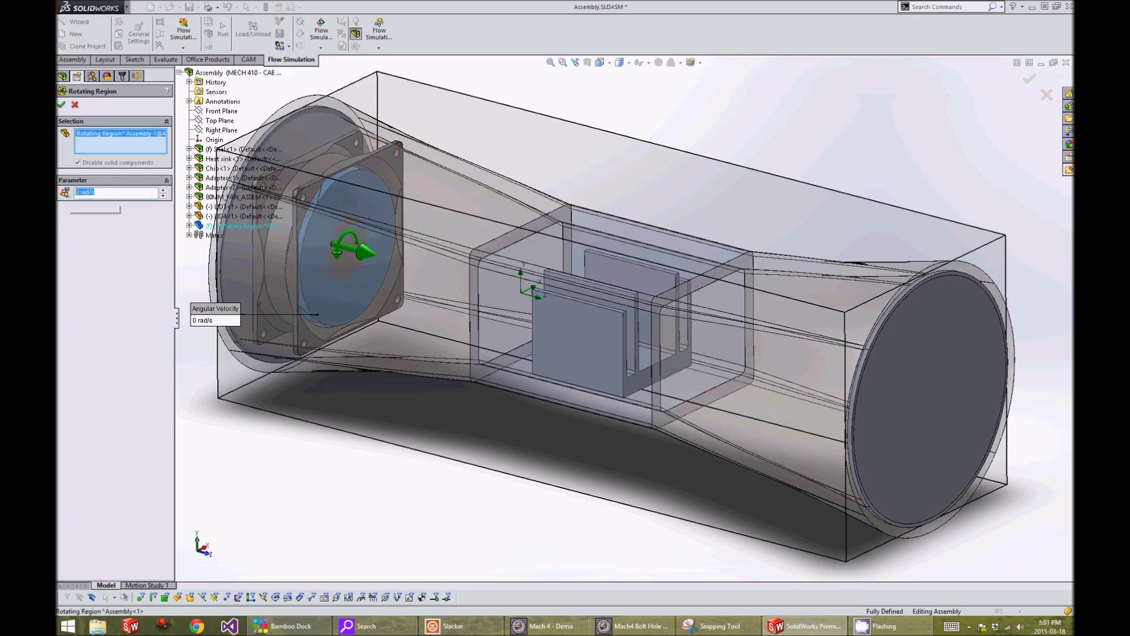
pyautogui.write('270')
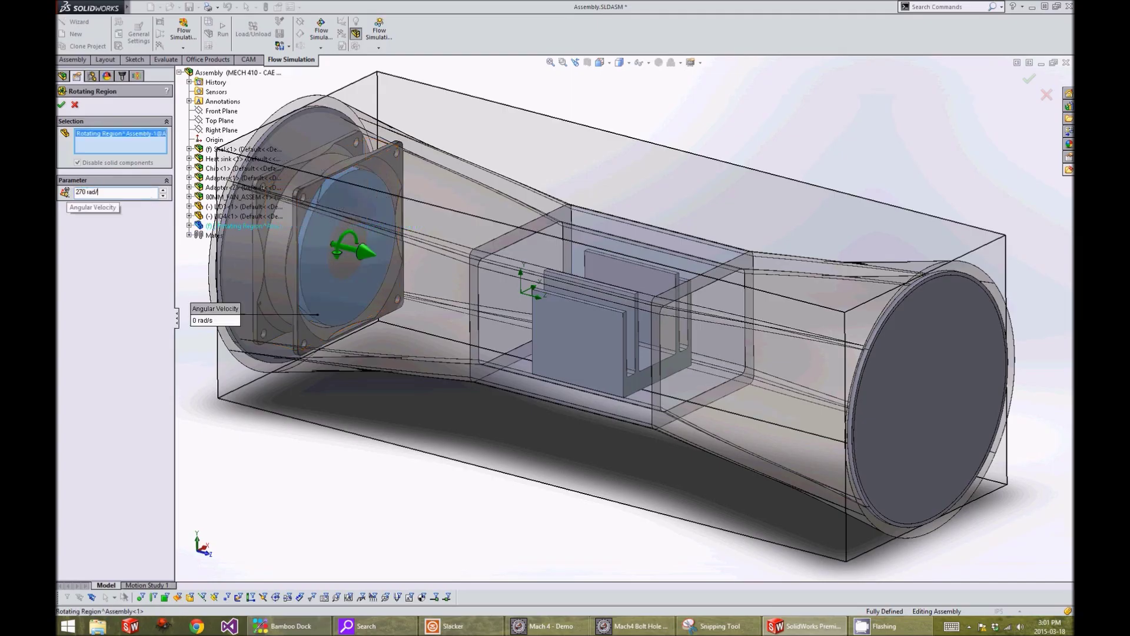
pyautogui.click(61, 104)
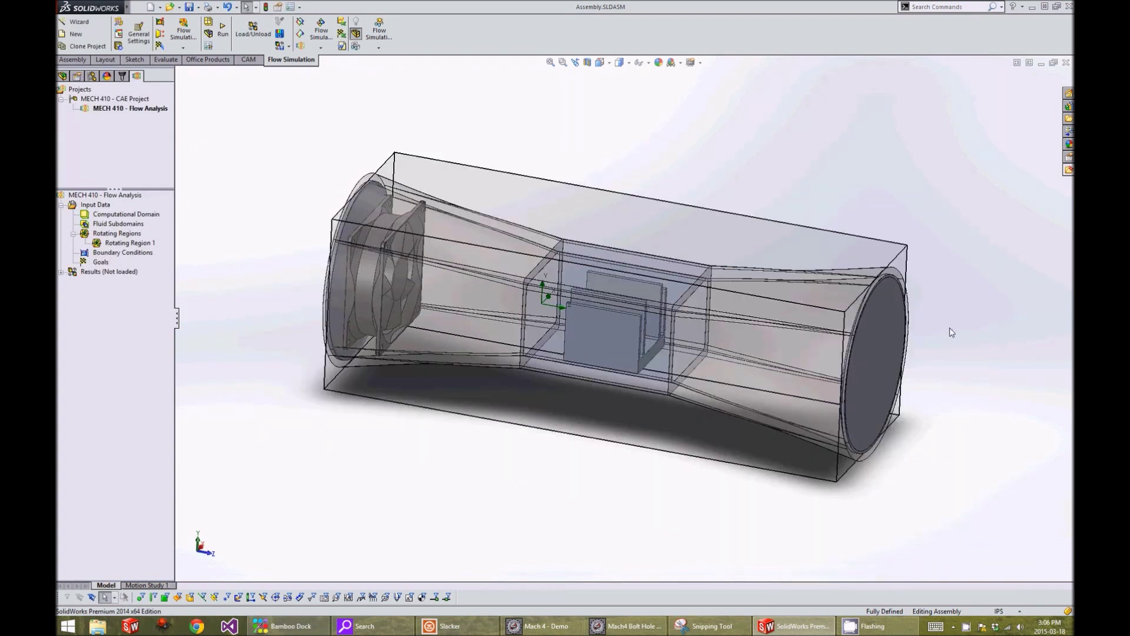
# - Apply an Environment Pressure opening boundary condition to both end lid faces
pyautogui.rightClick(130, 254)
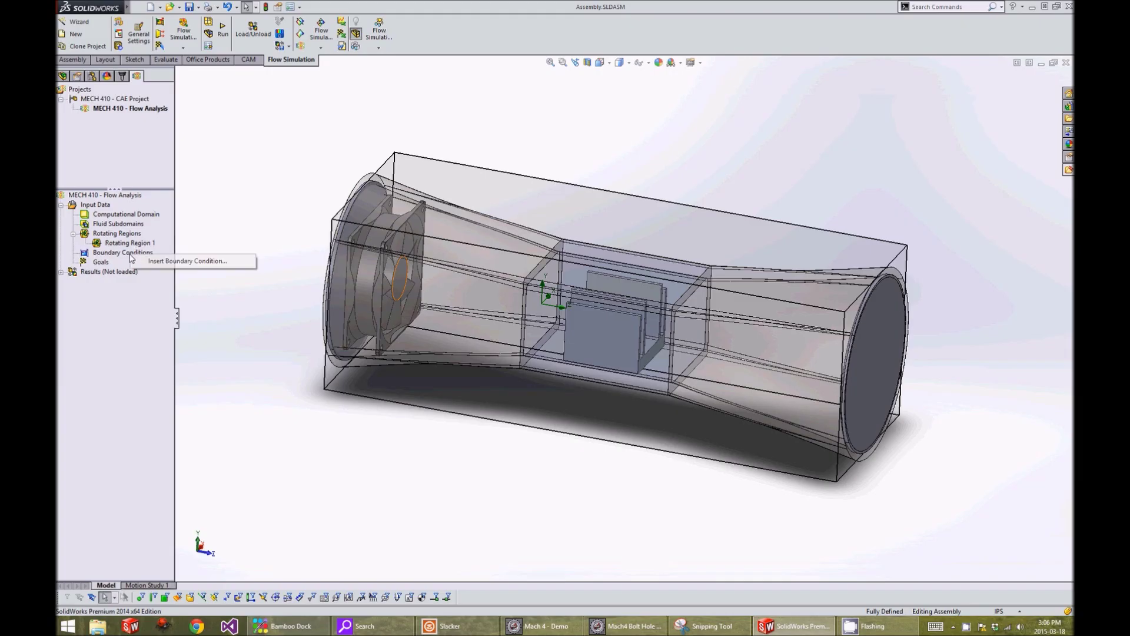
pyautogui.click(174, 261)
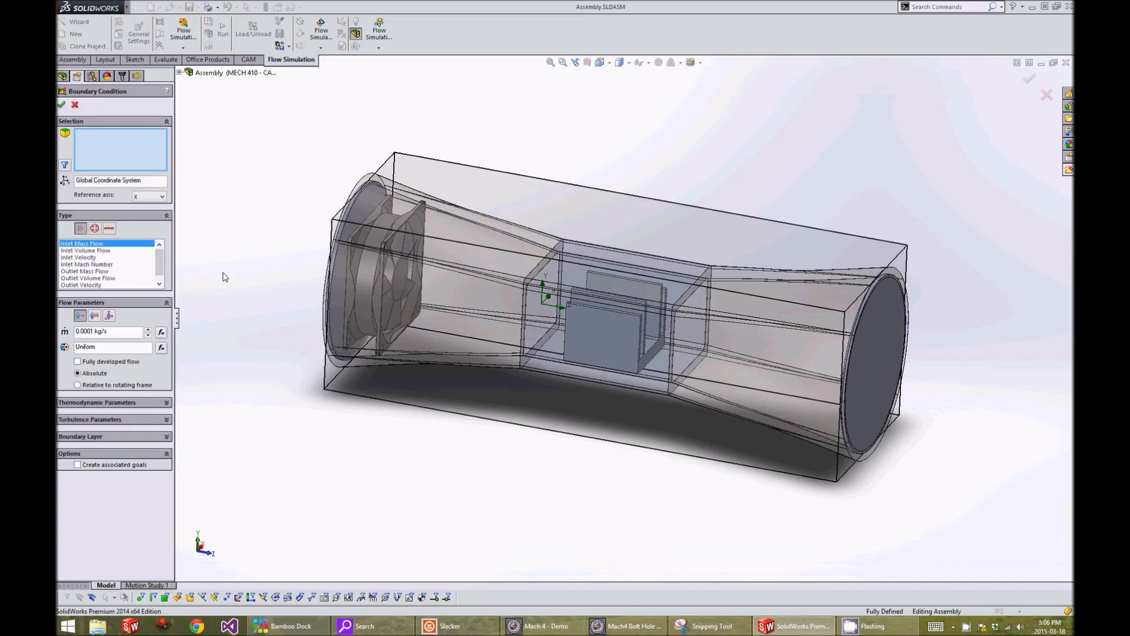
pyautogui.click(360, 227)
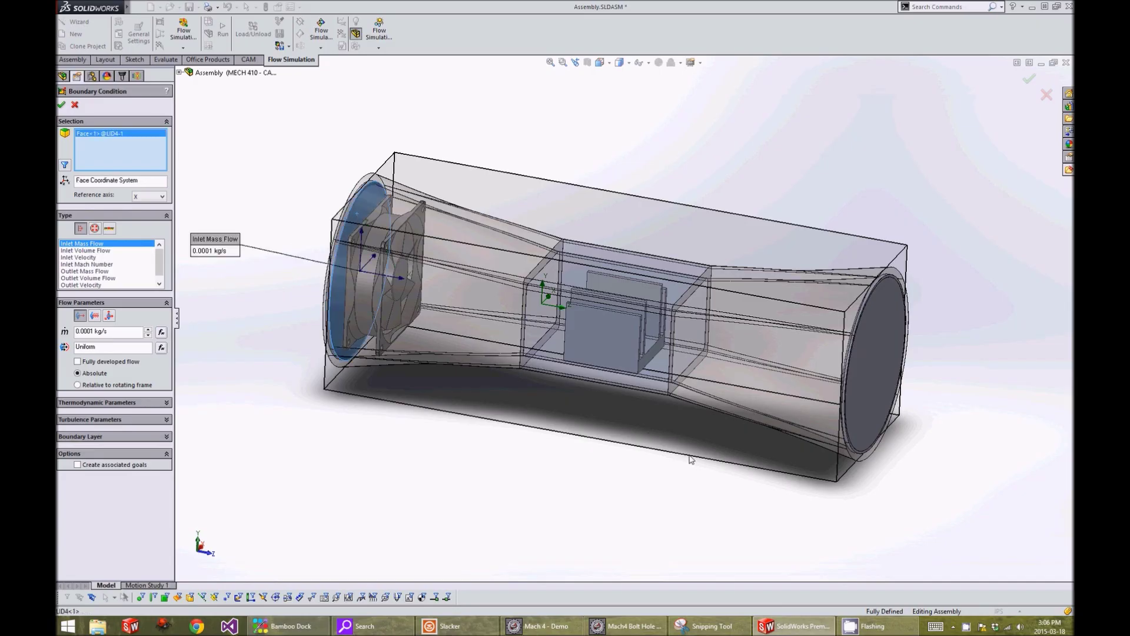
pyautogui.moveTo(692, 459); pyautogui.dragTo(868, 368, button='middle')
pyautogui.click(867, 369)
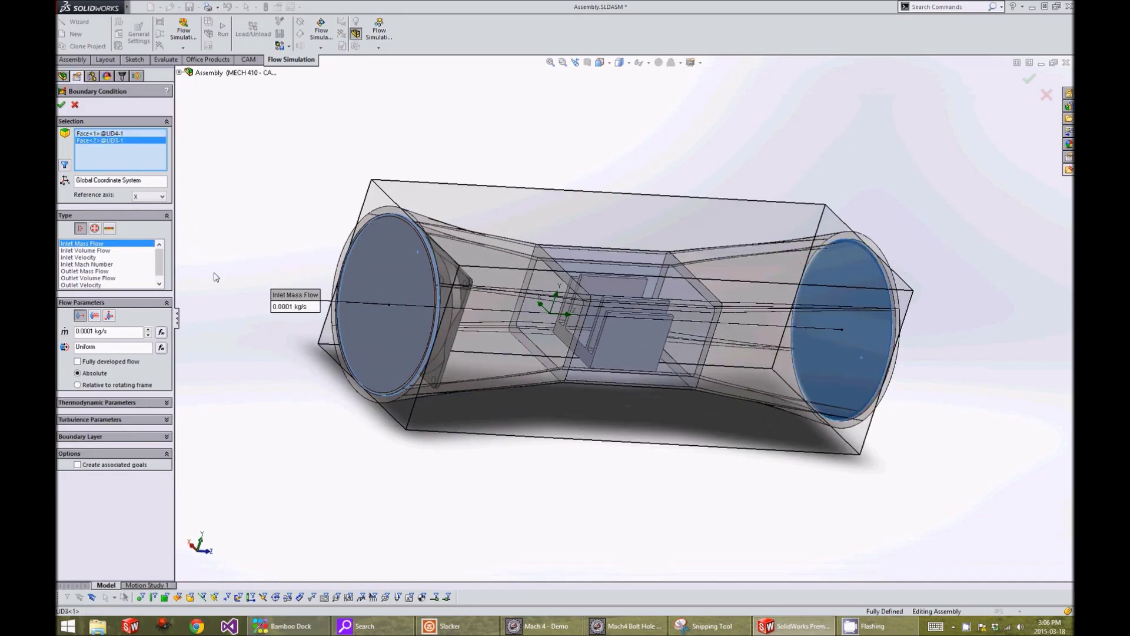
pyautogui.click(94, 228)
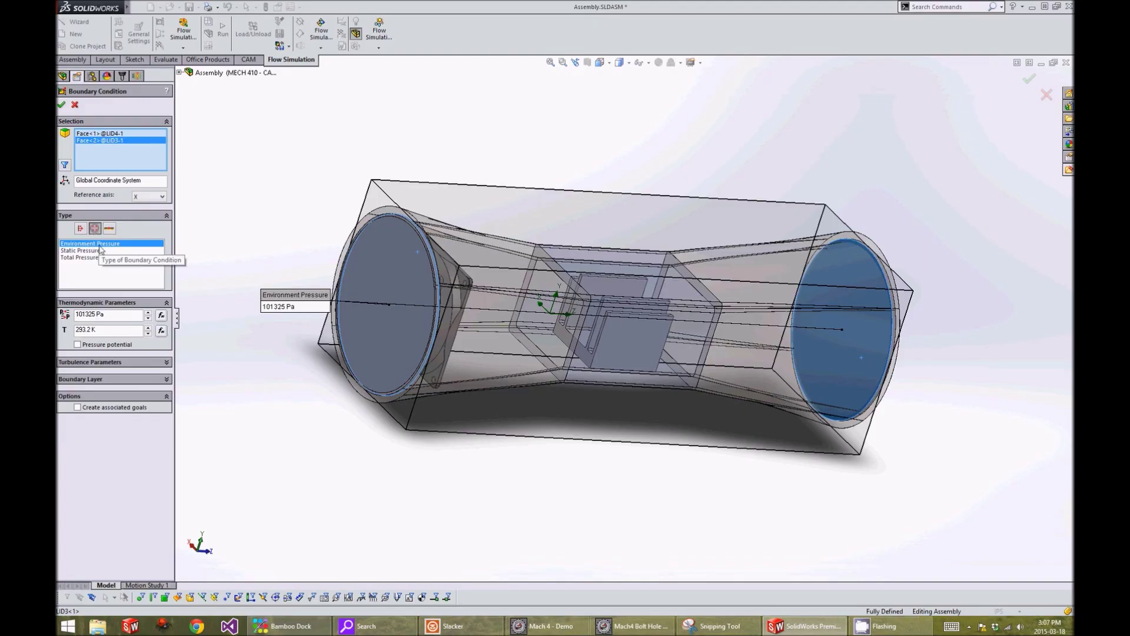
pyautogui.click(61, 105)
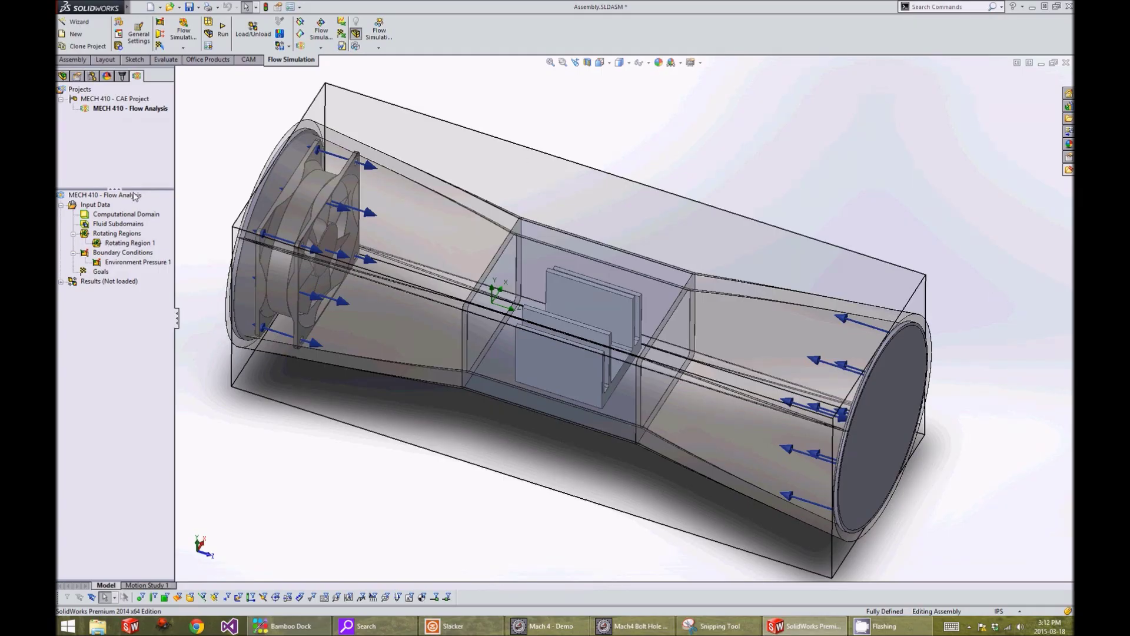
# - Enable Local Initial Meshes in the analysis tree and begin inserting a local initial mesh
pyautogui.rightClick(135, 196)
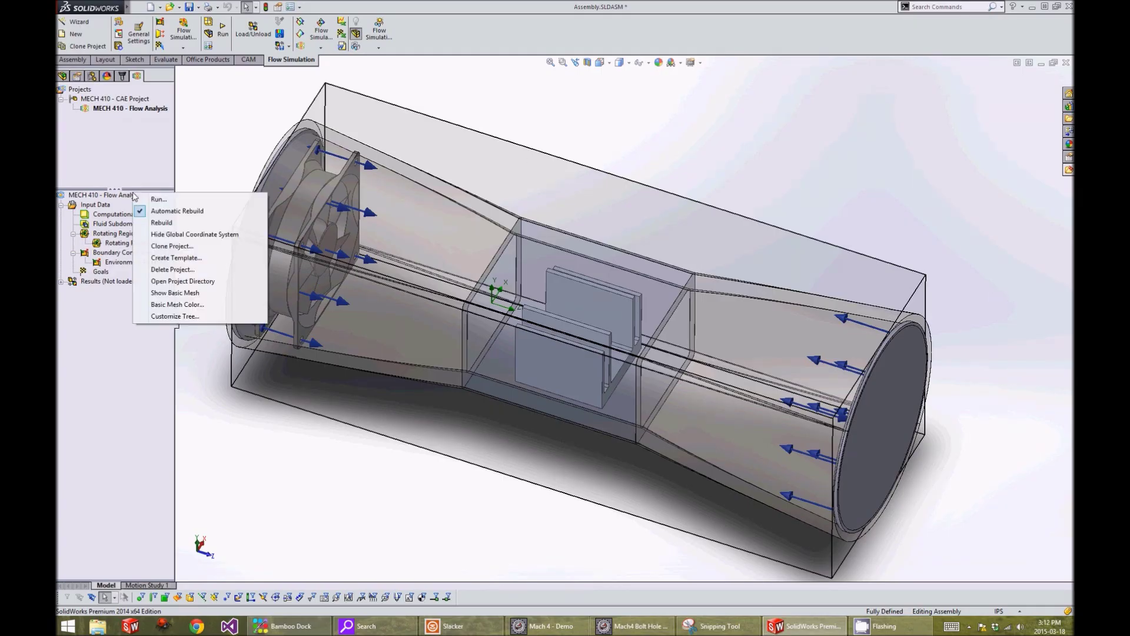
pyautogui.click(151, 316)
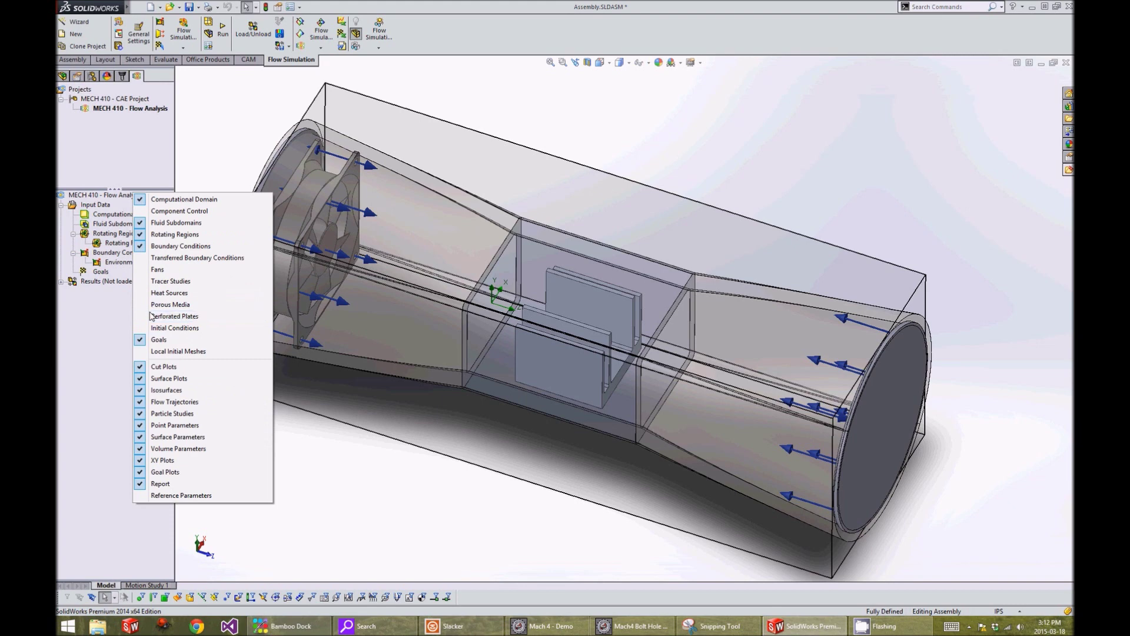
pyautogui.click(159, 351)
pyautogui.click(390, 474)
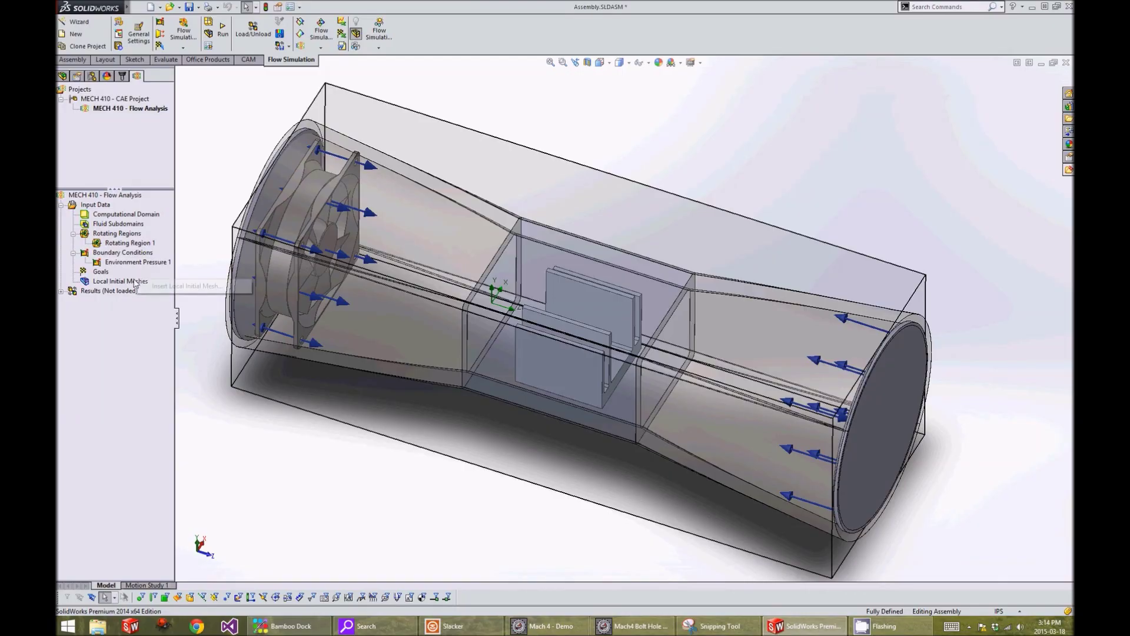
pyautogui.click(149, 288)
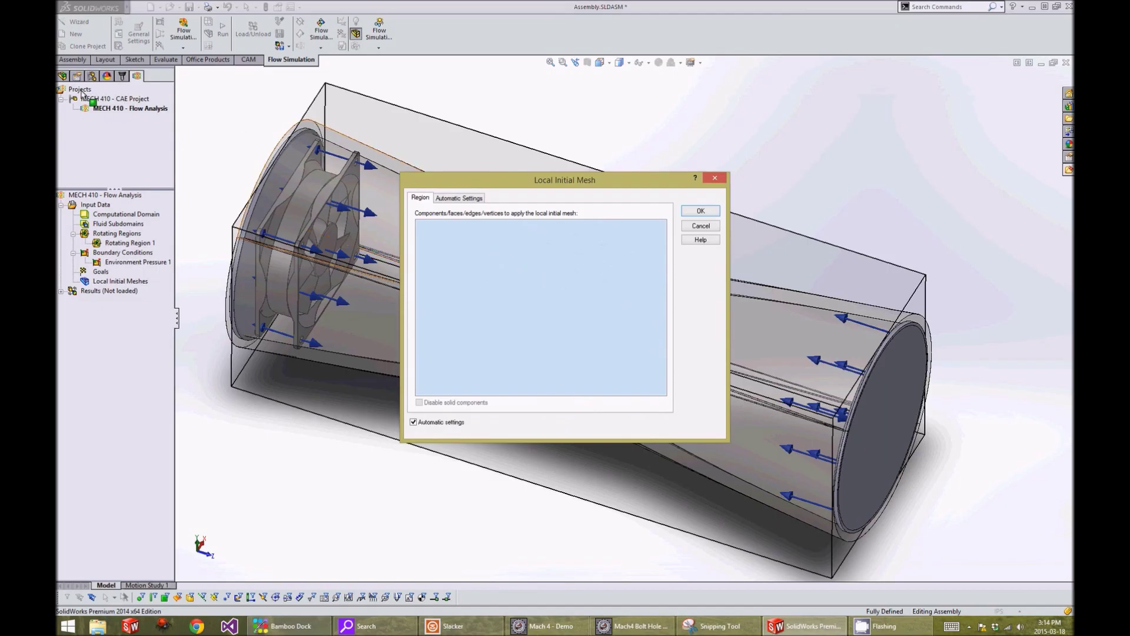
# - Apply a manual local mesh to the heat sink with small solid features refinement level 5
pyautogui.click(62, 77)
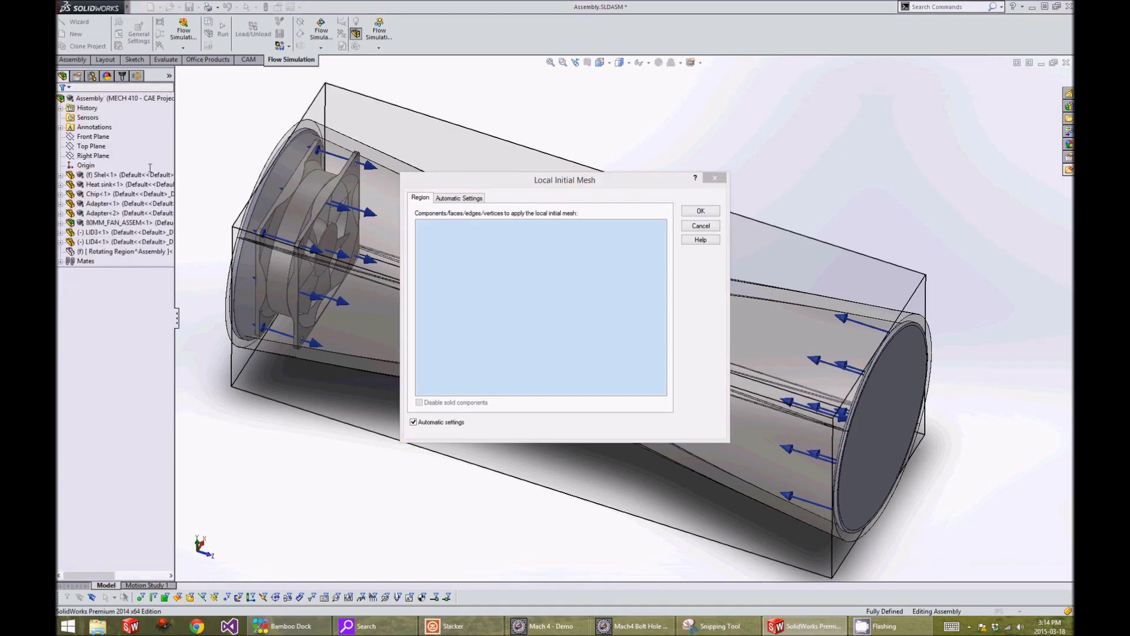
pyautogui.click(130, 184)
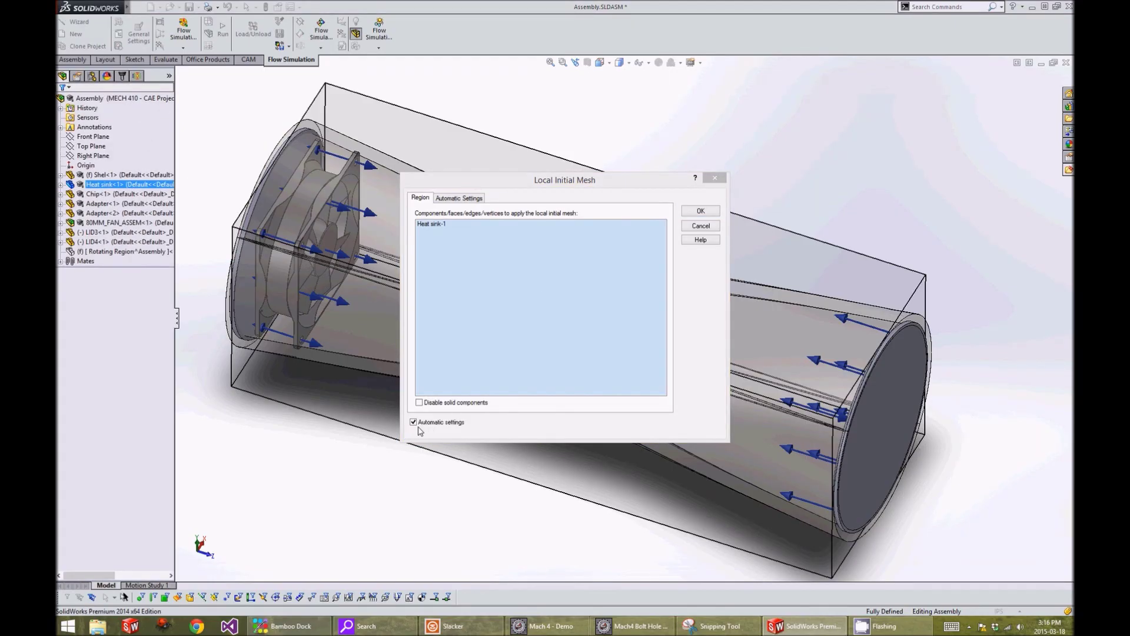
pyautogui.click(416, 422)
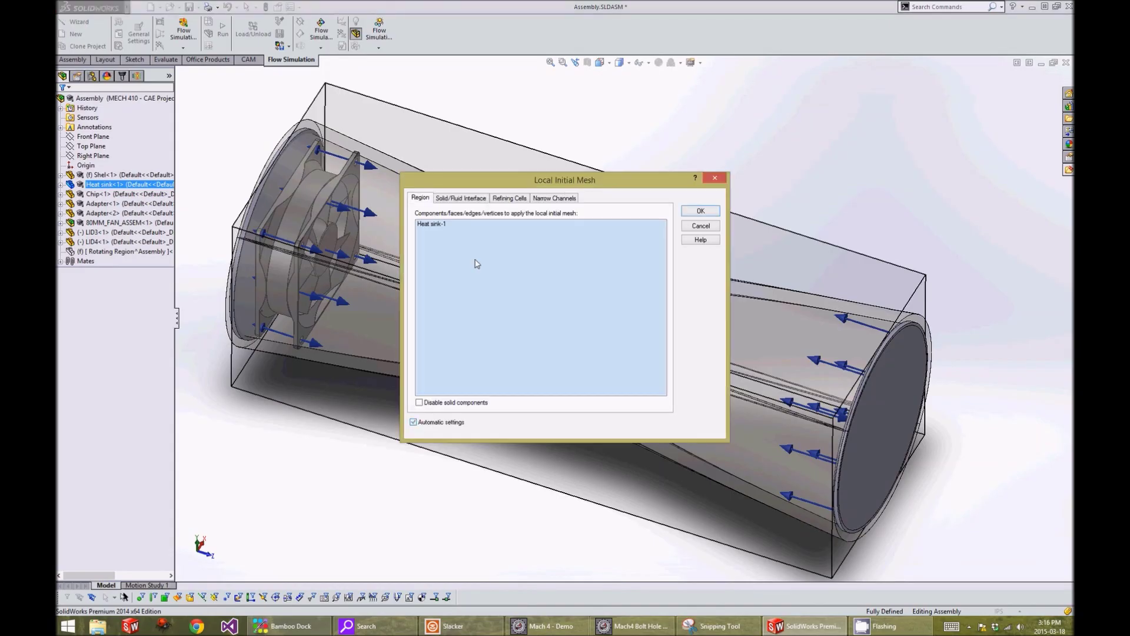
pyautogui.click(475, 199)
pyautogui.moveTo(580, 213); pyautogui.dragTo(620, 219)
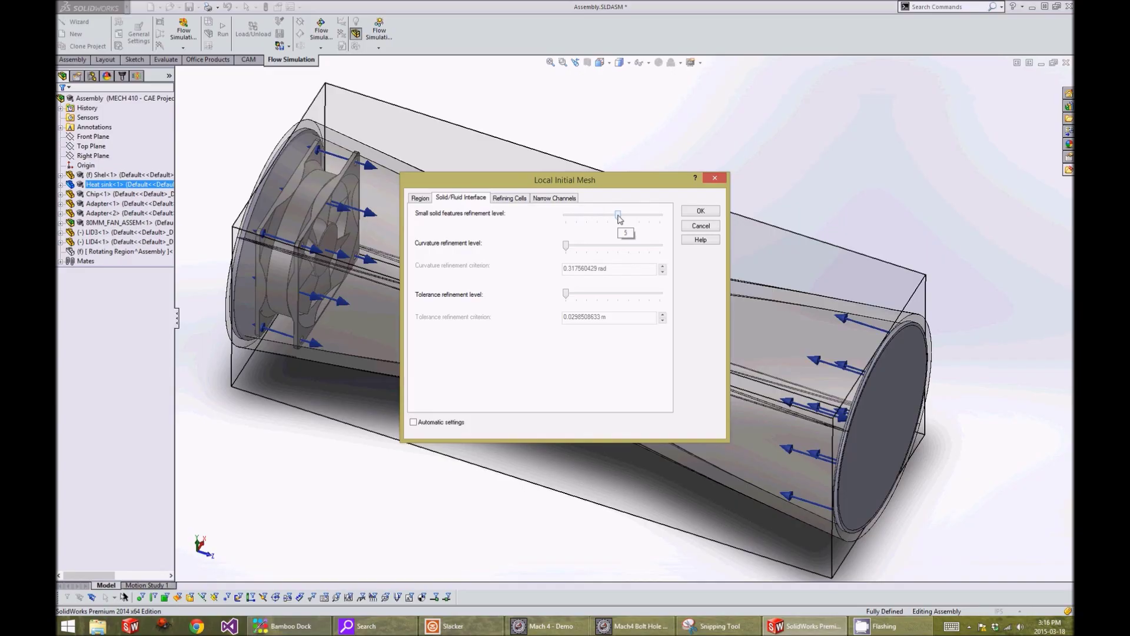
pyautogui.click(700, 211)
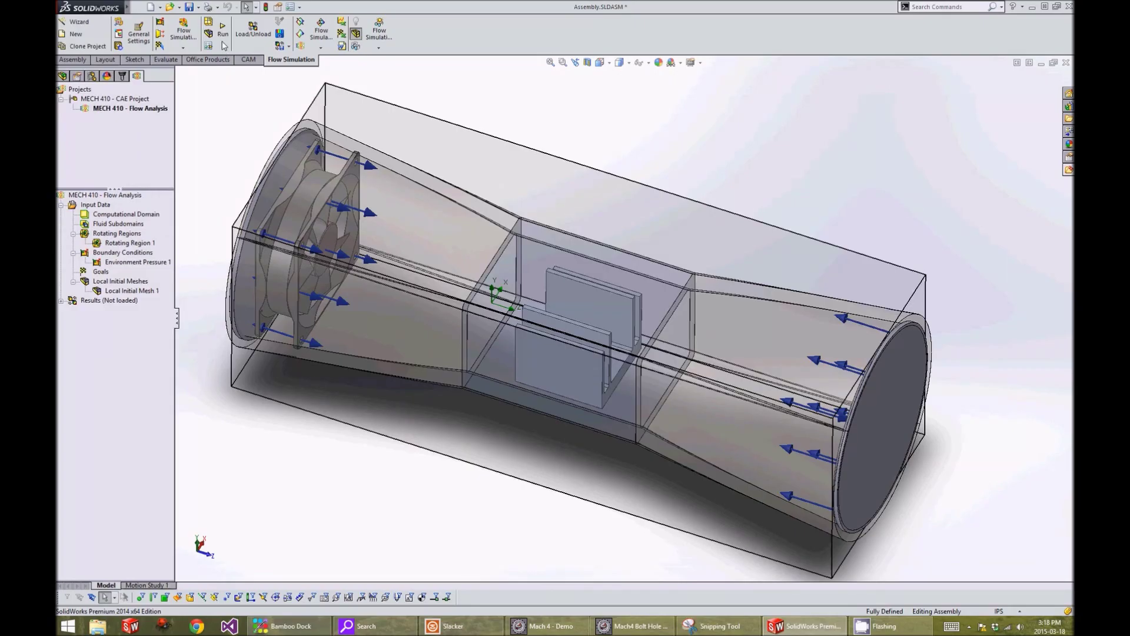
# - Run the flow calculation and expand Results (1.fld) to list the available plot types
pyautogui.click(222, 44)
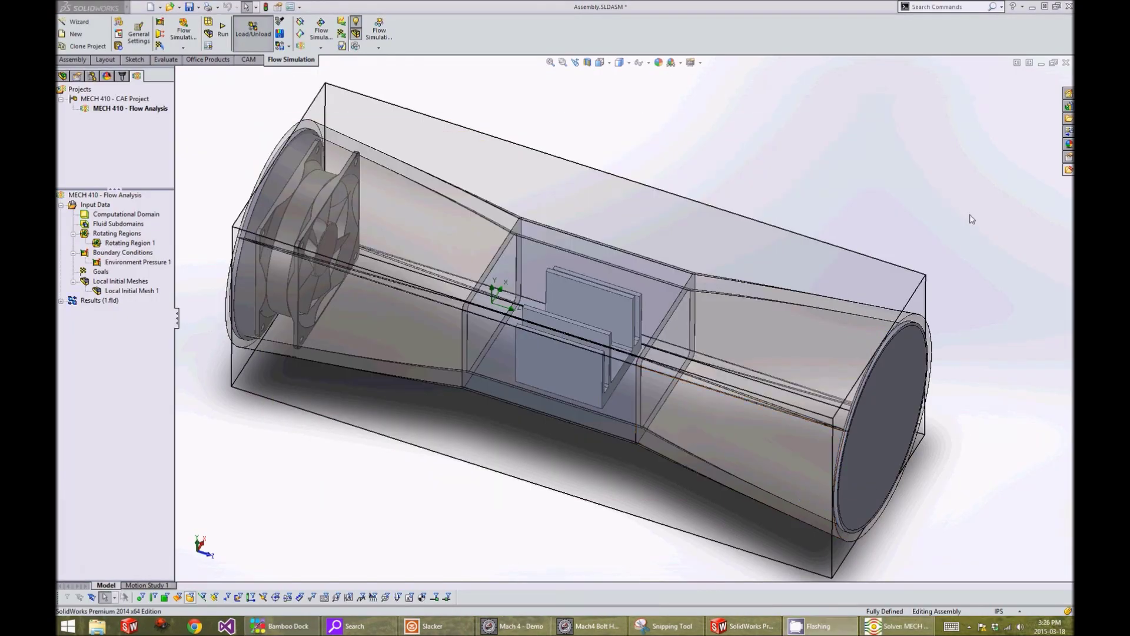
pyautogui.click(61, 301)
# - Insert flow trajectories seeded from both lid faces with 40 points, drawn as lines with arrows
pyautogui.rightClick(129, 350)
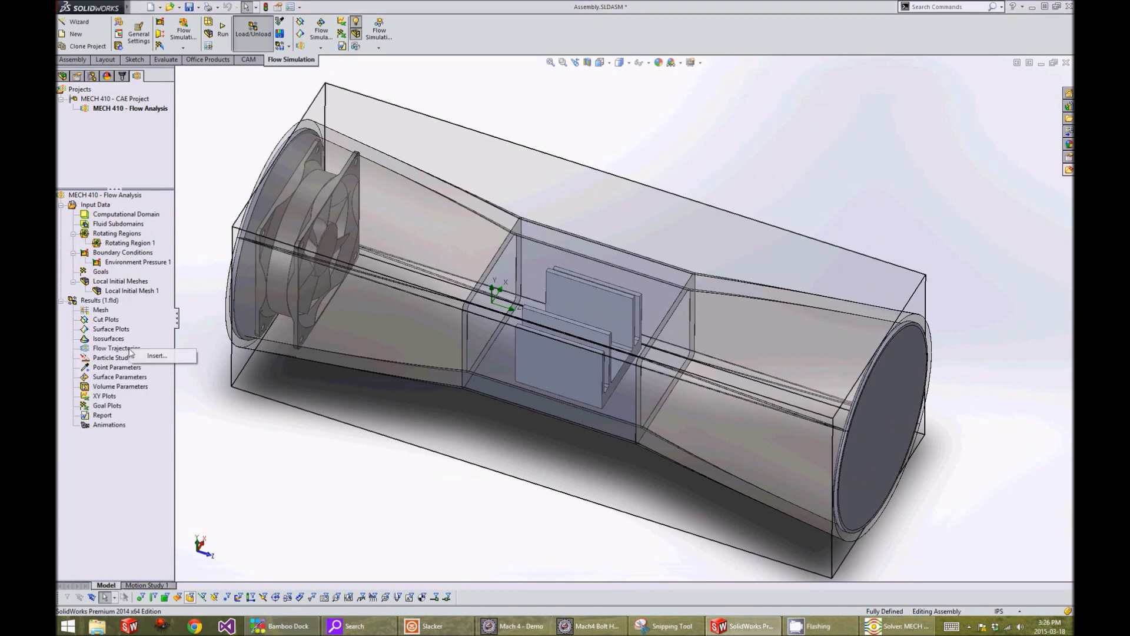
pyautogui.click(156, 356)
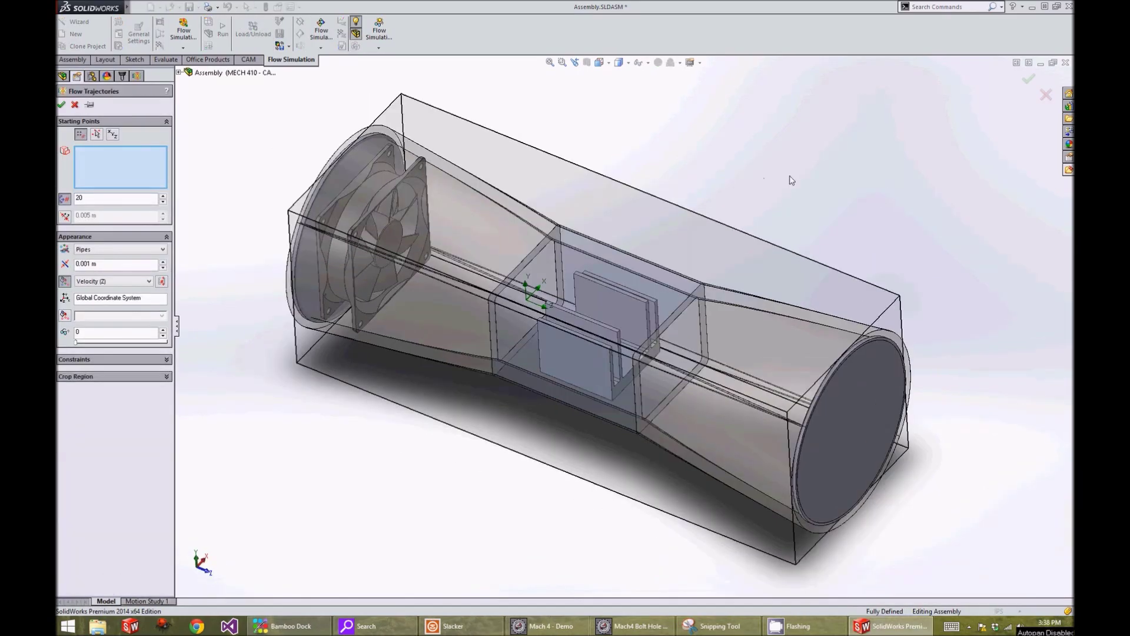
pyautogui.click(365, 181)
pyautogui.moveTo(365, 182); pyautogui.dragTo(58, 181, button='middle')
pyautogui.click(836, 433)
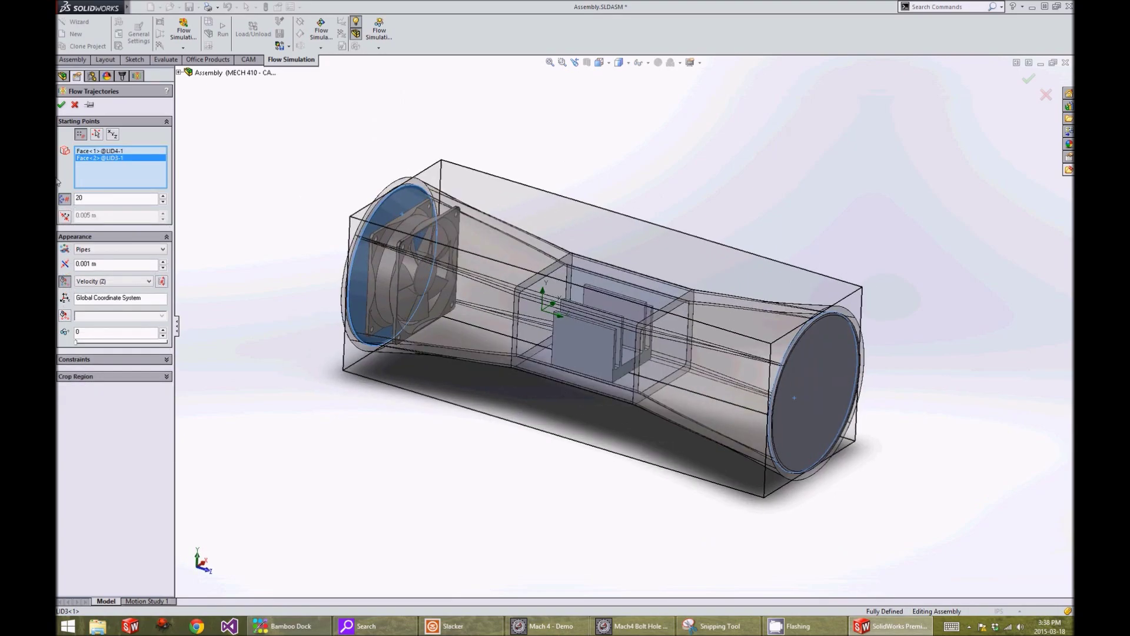
pyautogui.doubleClick(126, 200)
pyautogui.click(113, 250)
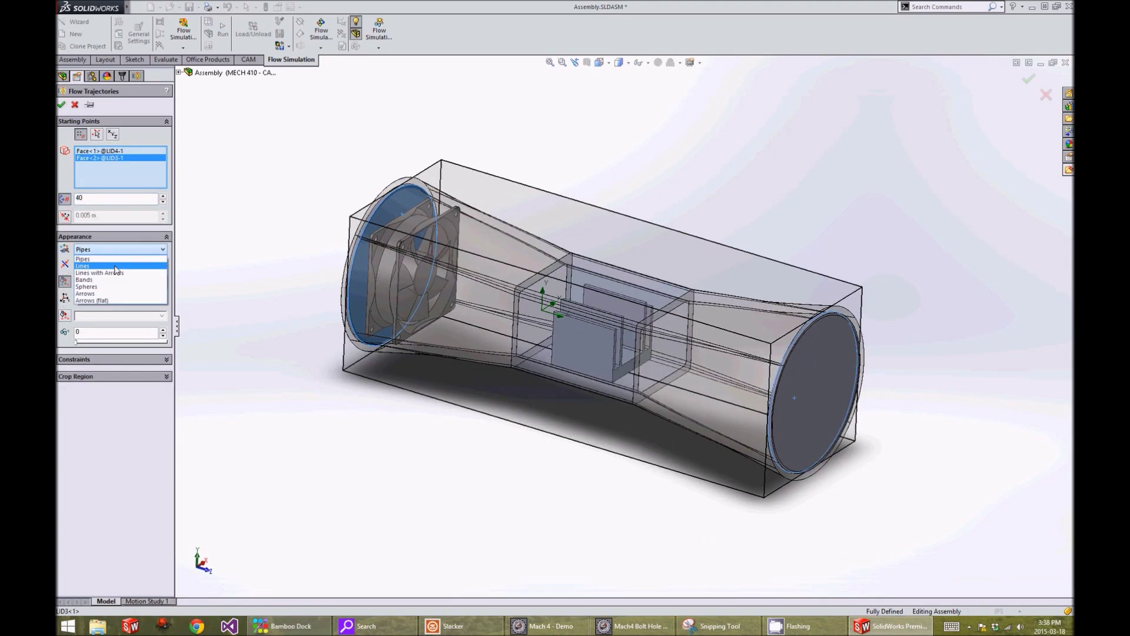
pyautogui.click(106, 264)
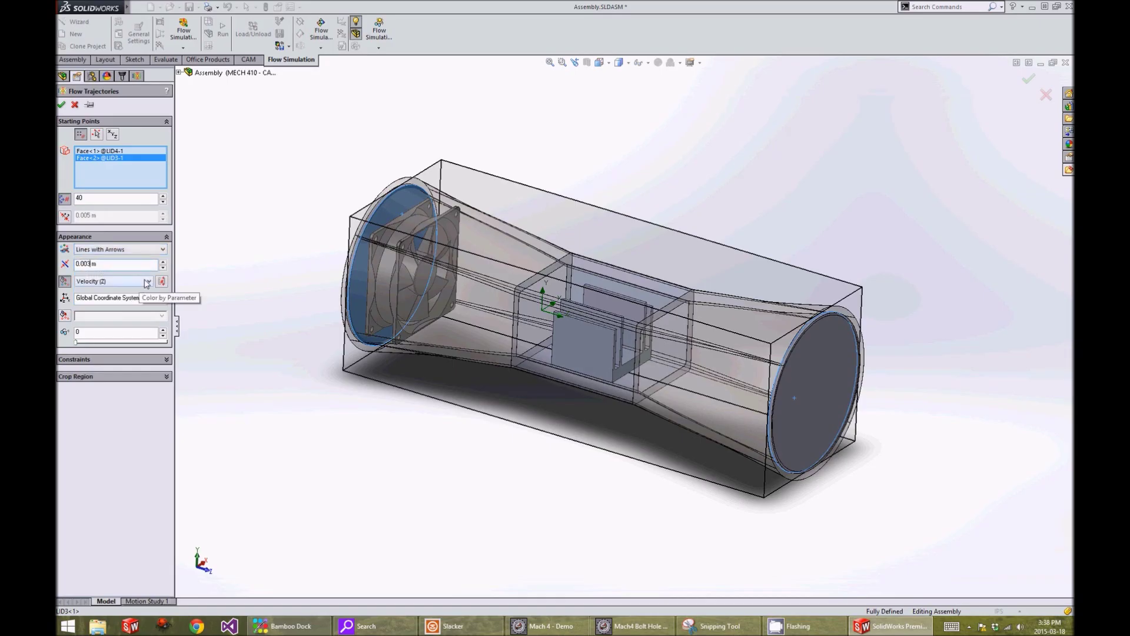
pyautogui.click(61, 104)
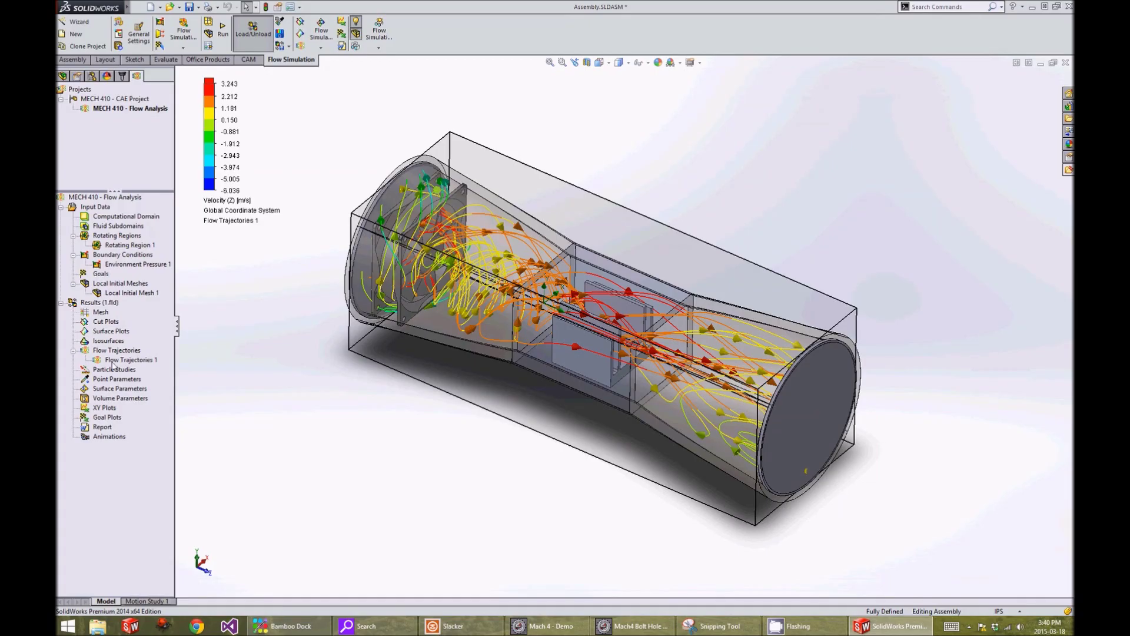
# - Play the Flow Trajectories 1 animation, then clear and hide the trajectories
pyautogui.rightClick(150, 360)
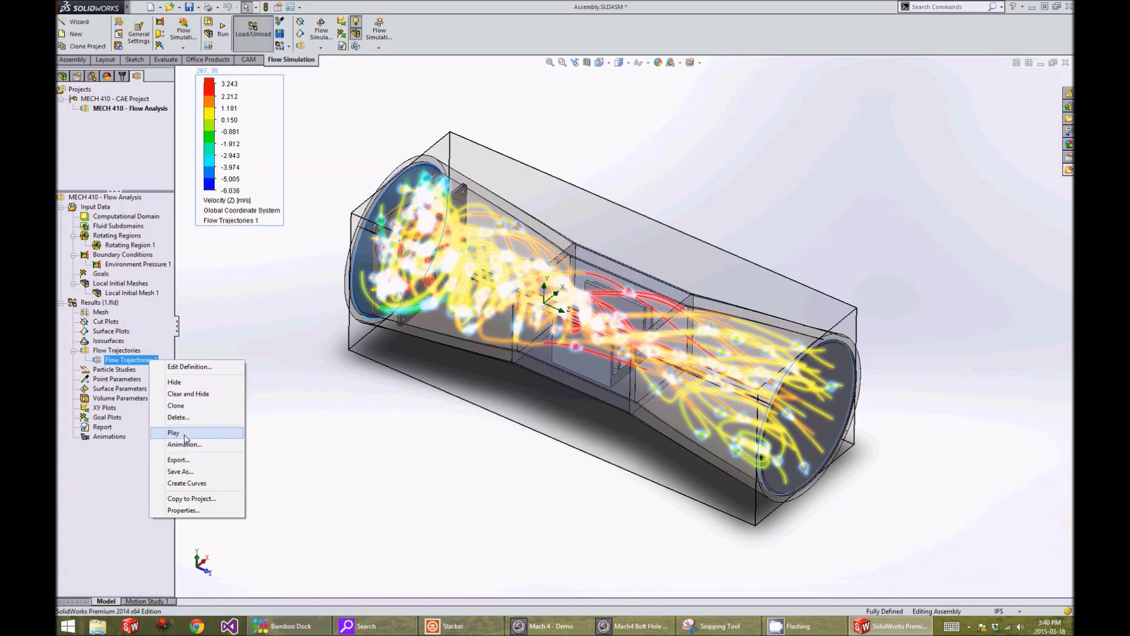
pyautogui.click(172, 434)
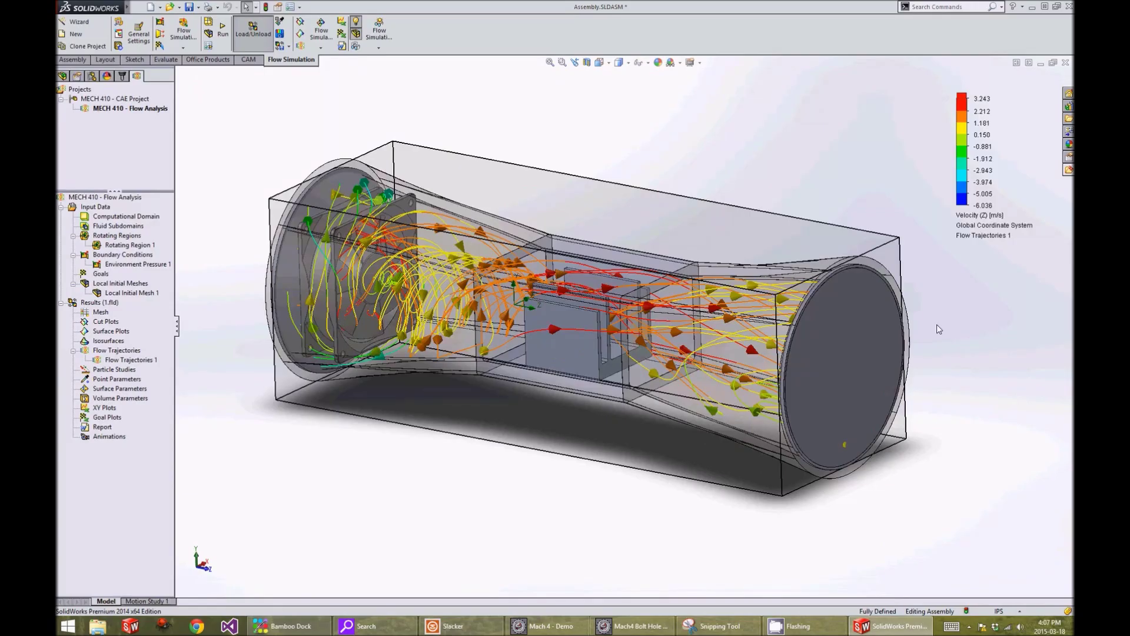
pyautogui.rightClick(130, 360)
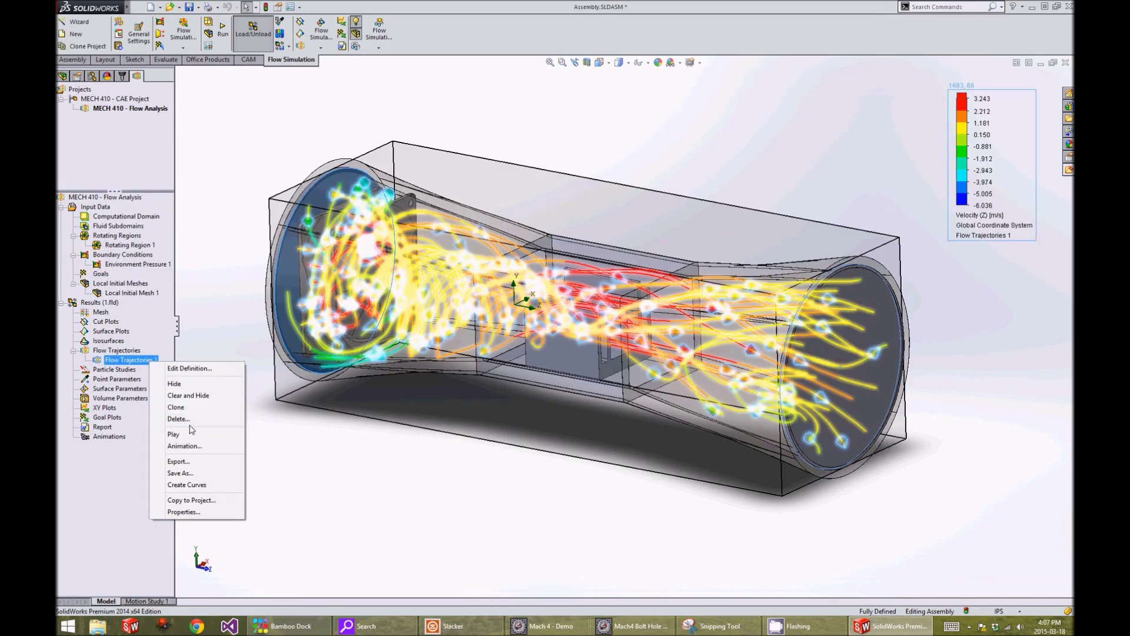
pyautogui.click(188, 395)
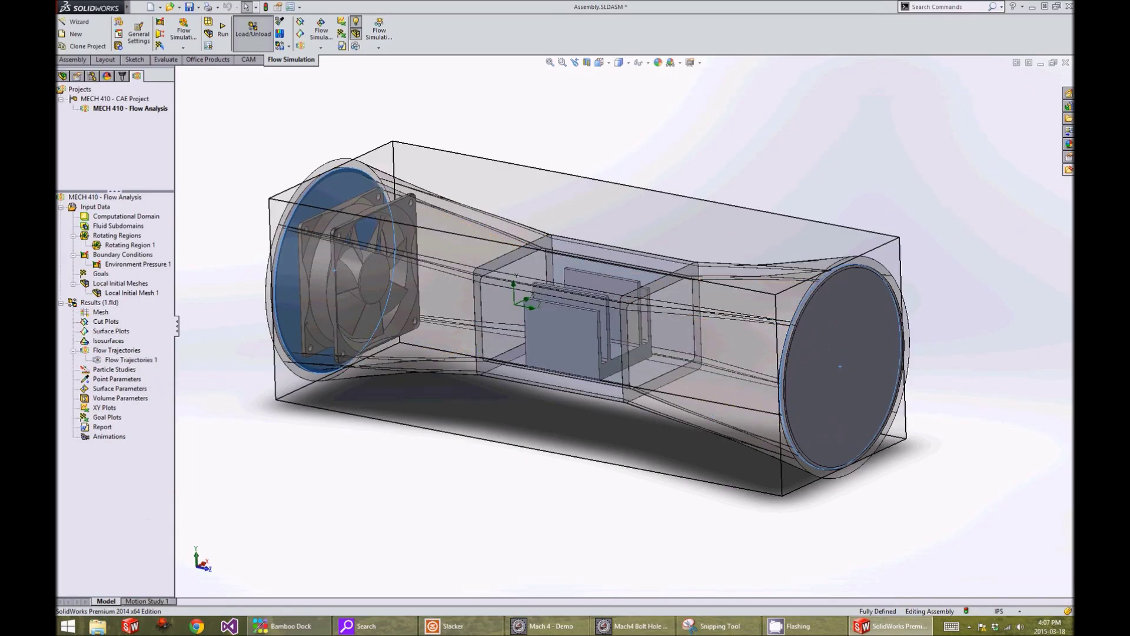
# - Insert a cut plot on the Right Plane showing velocity contours through the duct
pyautogui.rightClick(111, 324)
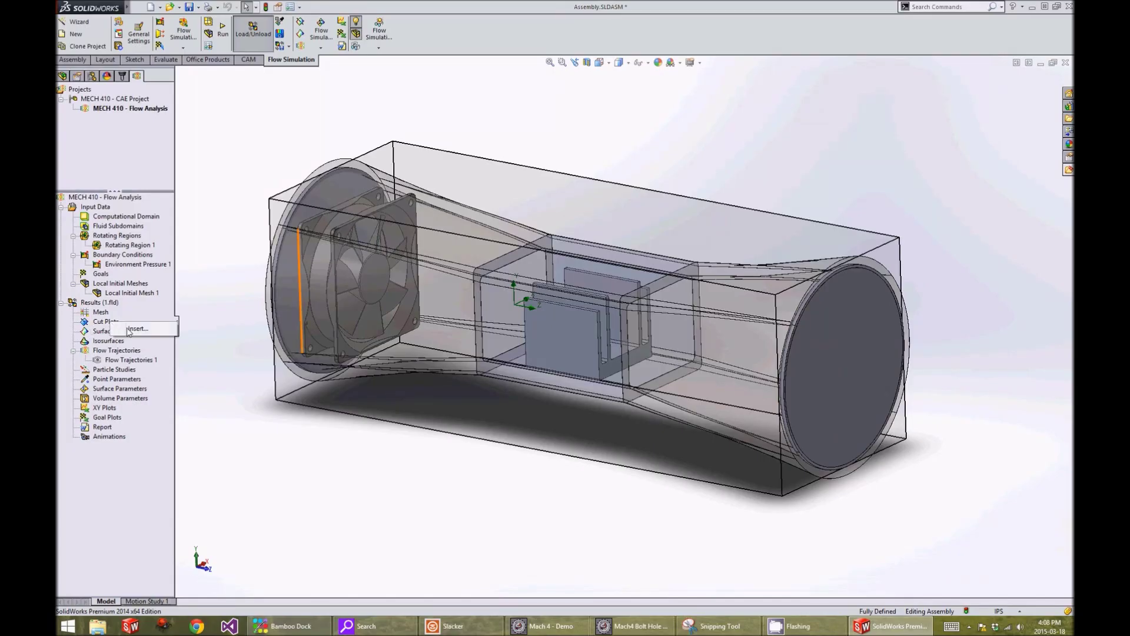
pyautogui.click(131, 329)
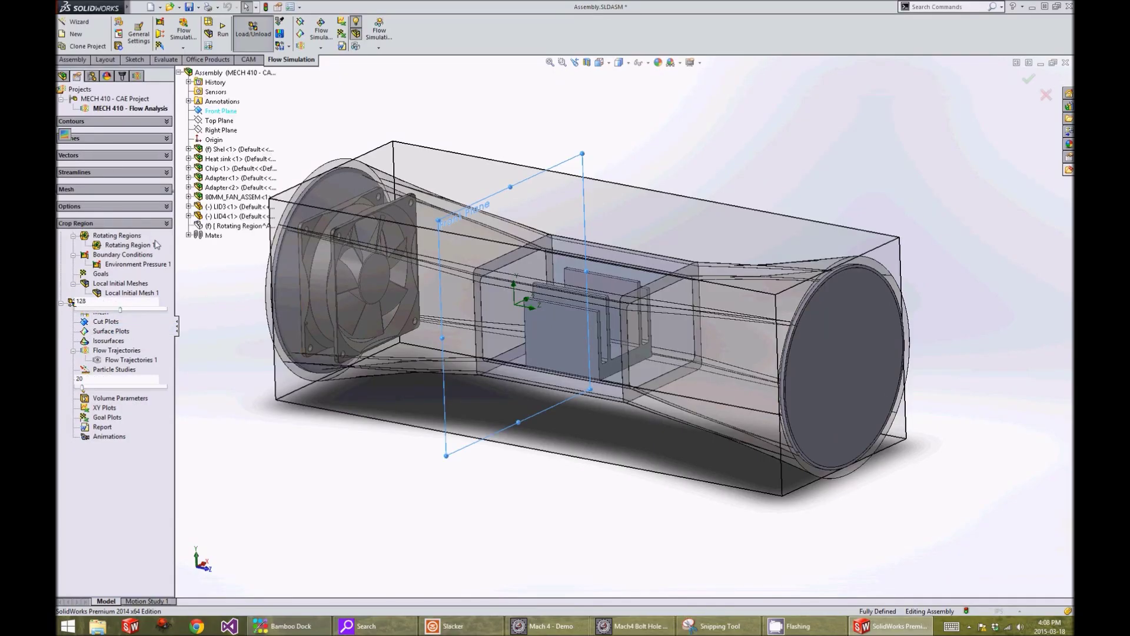
pyautogui.click(221, 130)
pyautogui.click(61, 104)
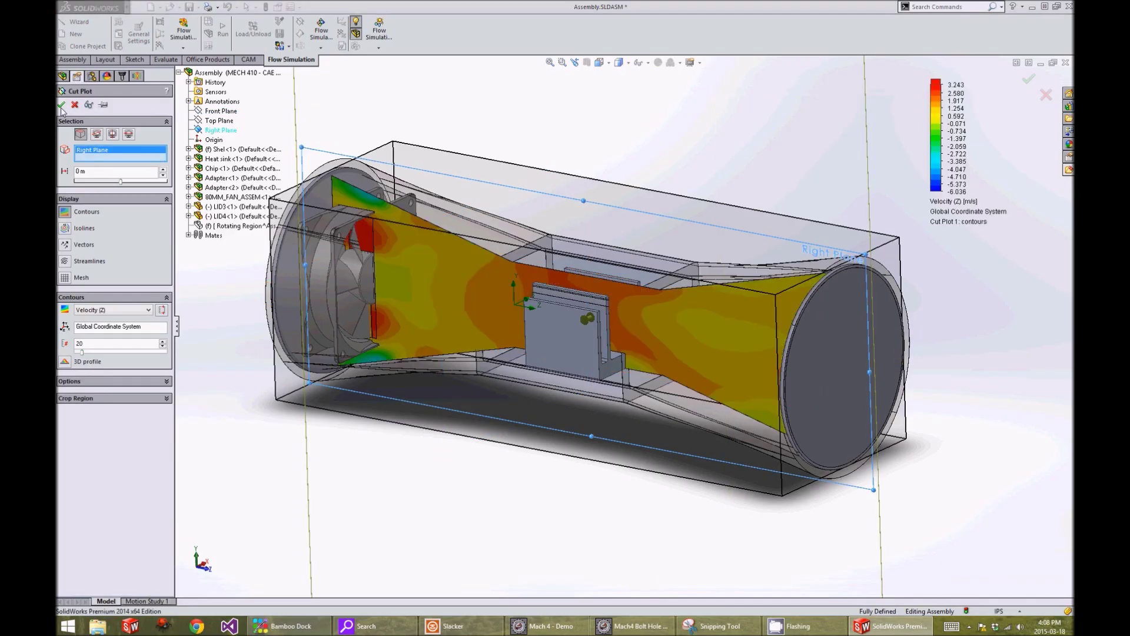